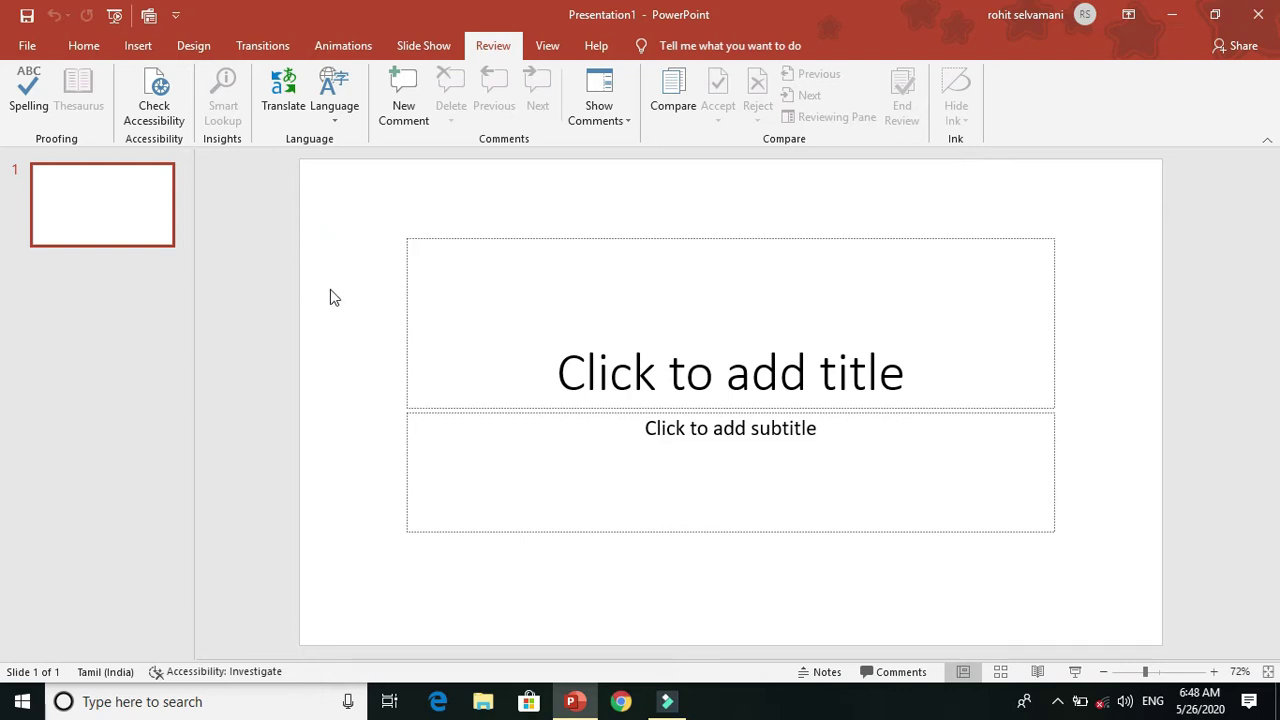
Type 'reviu tab' into the slide's title placeholder
click(590, 351)
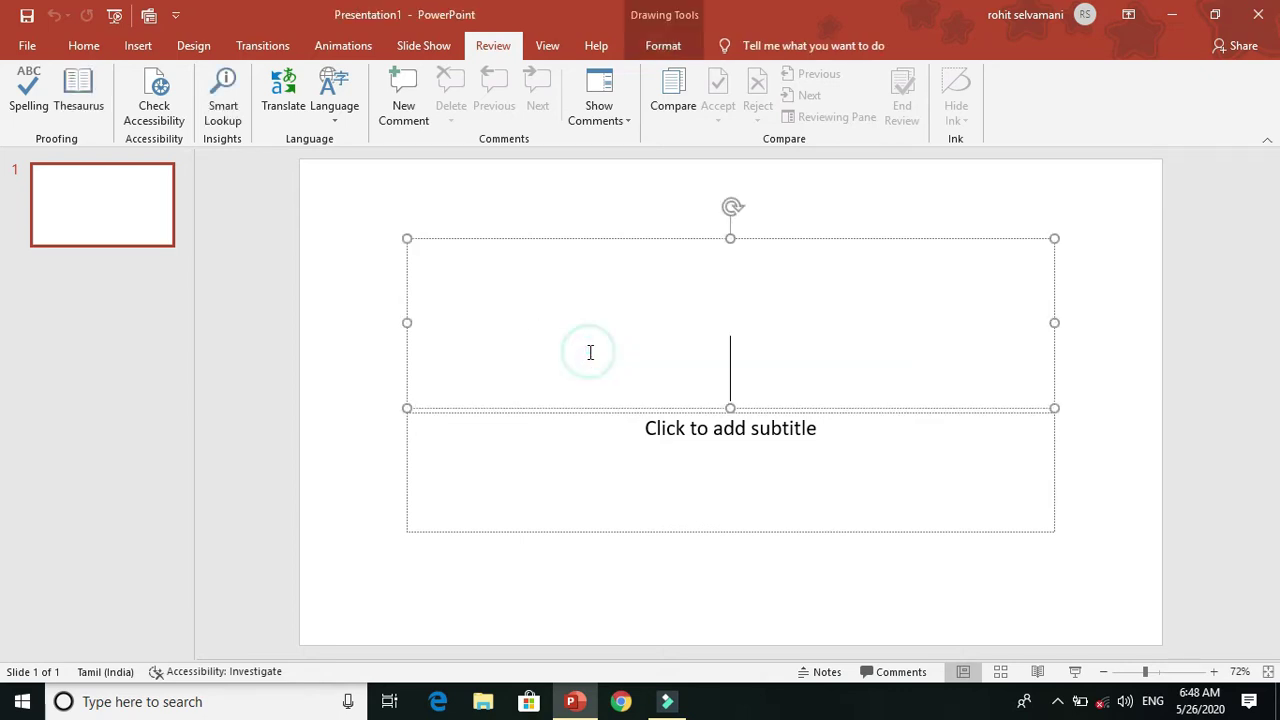
text(re)
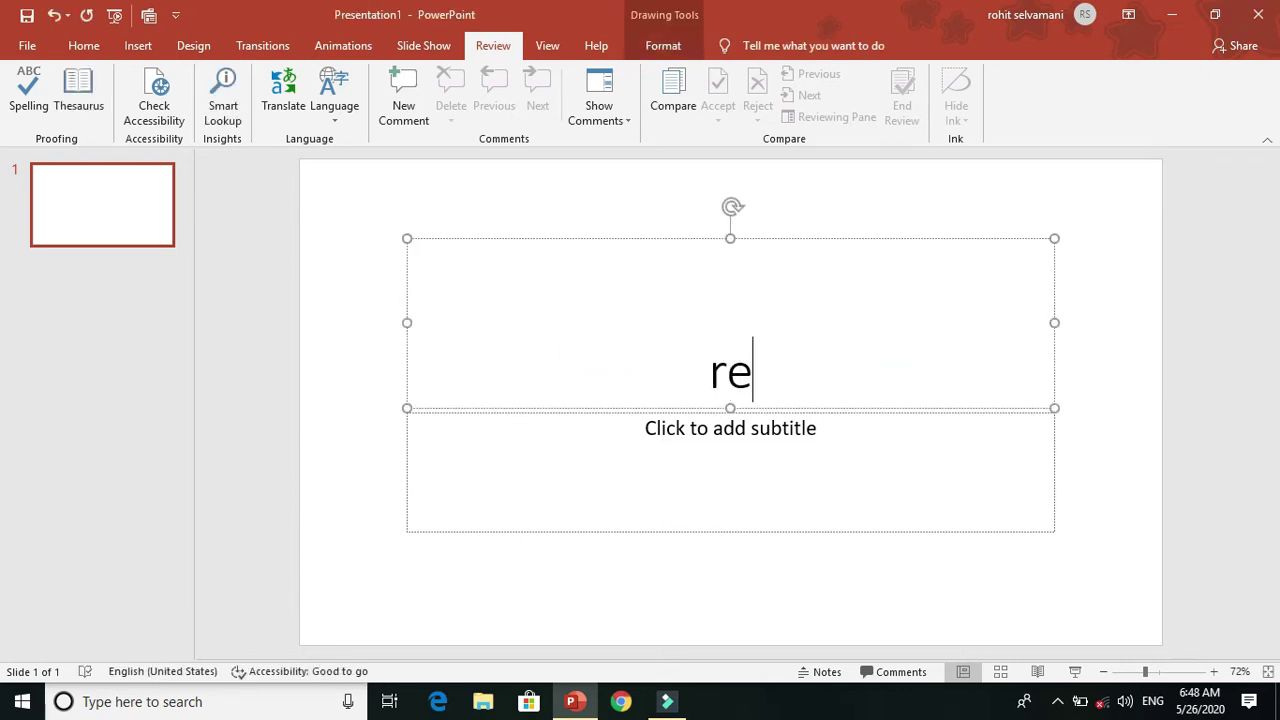
text(viu )
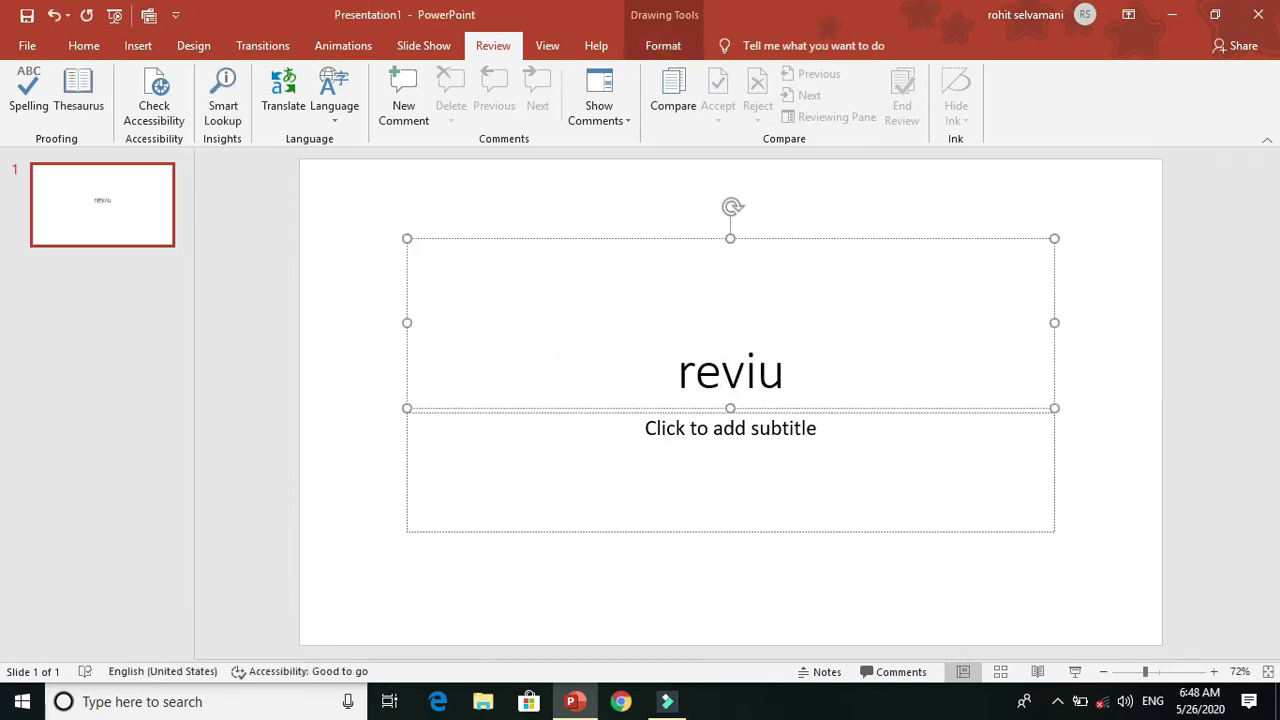
text(tab)
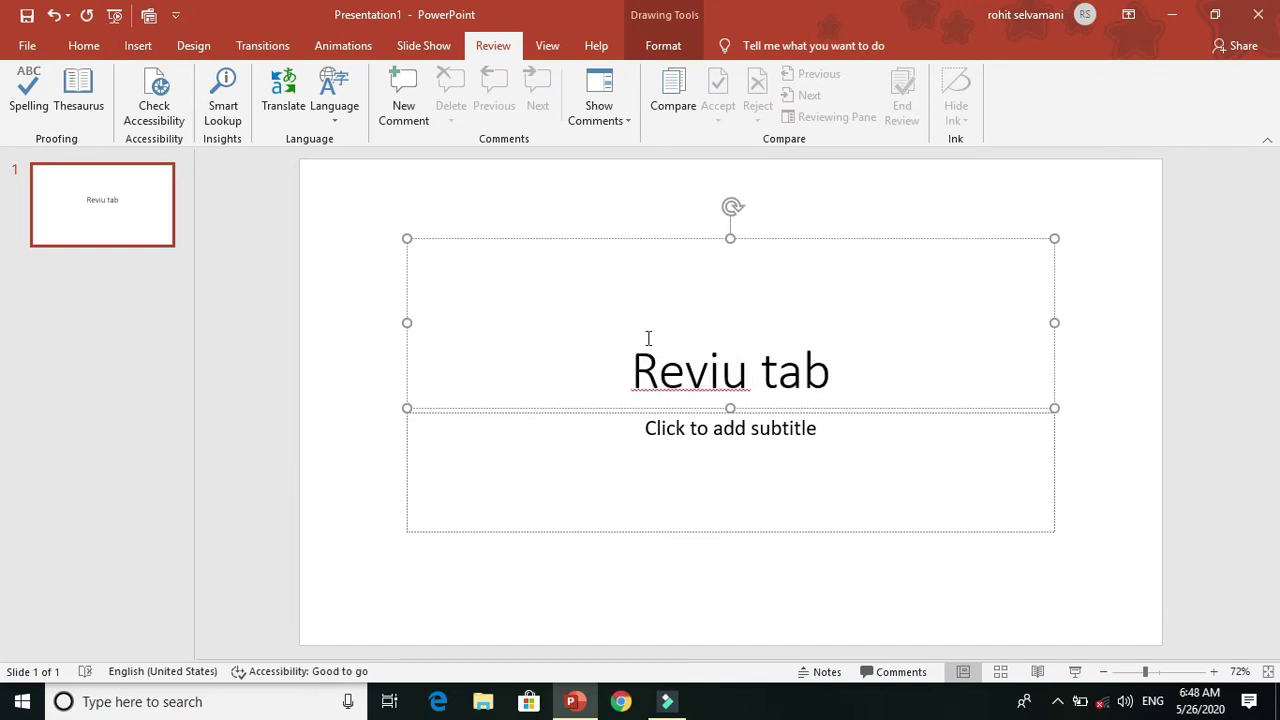
click(343, 351)
Spell-check the slide, changing every 'Reviu' to 'Review'
click(30, 100)
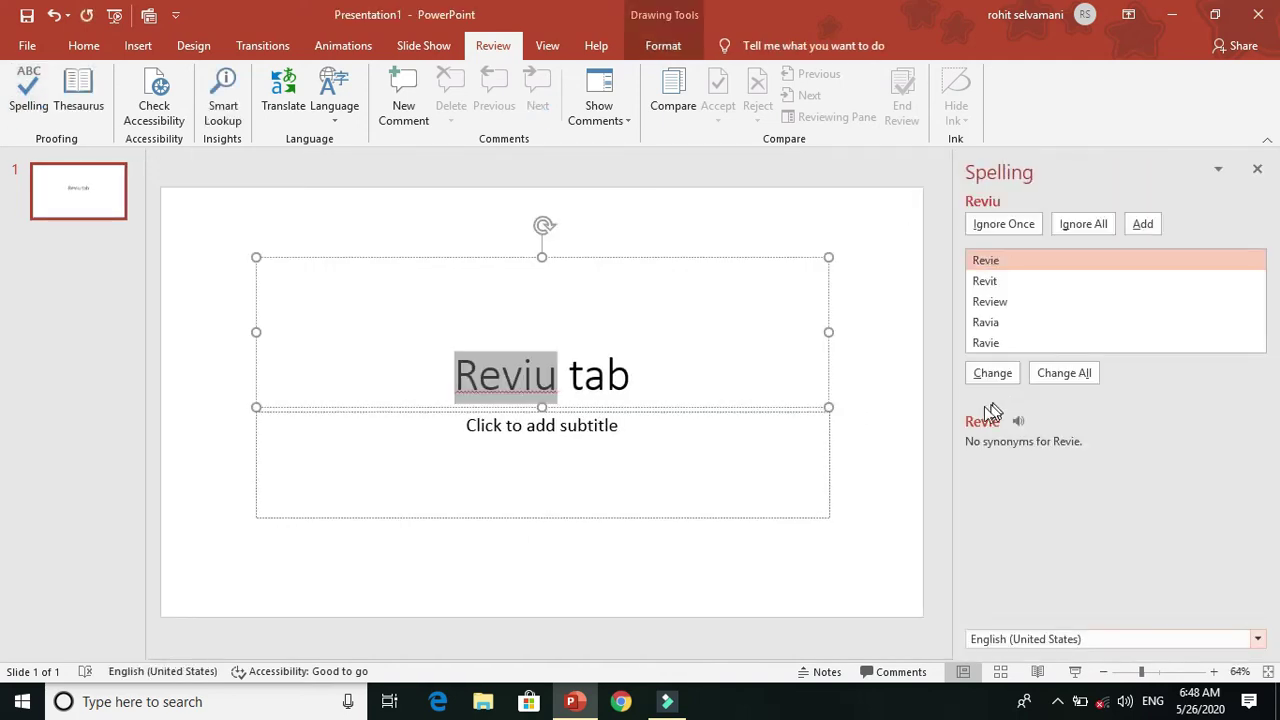
click(1001, 304)
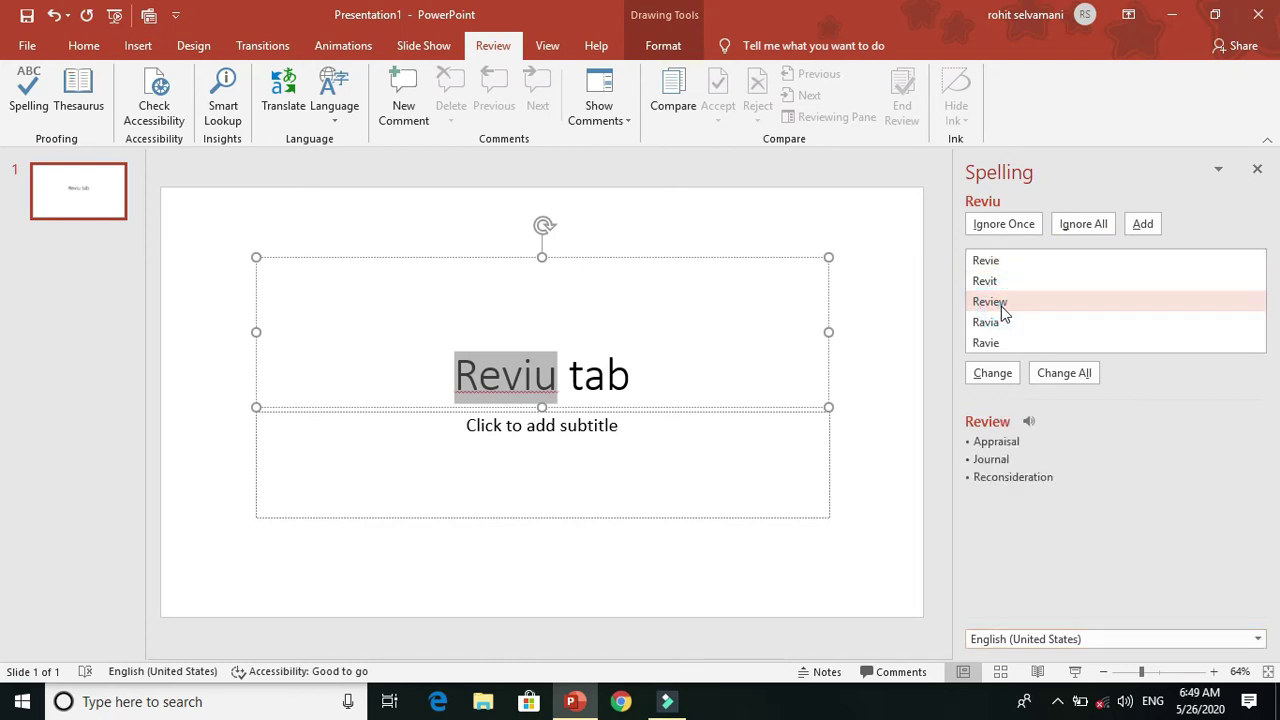
click(1052, 380)
click(655, 403)
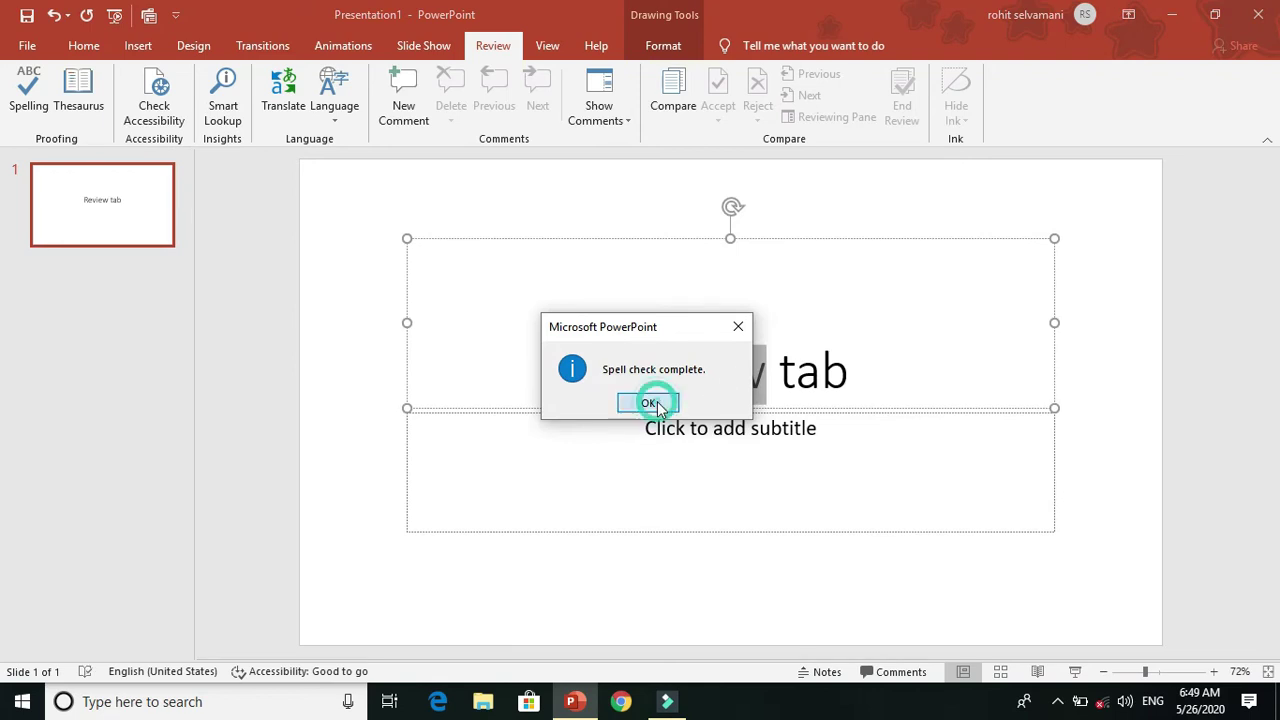
click(362, 366)
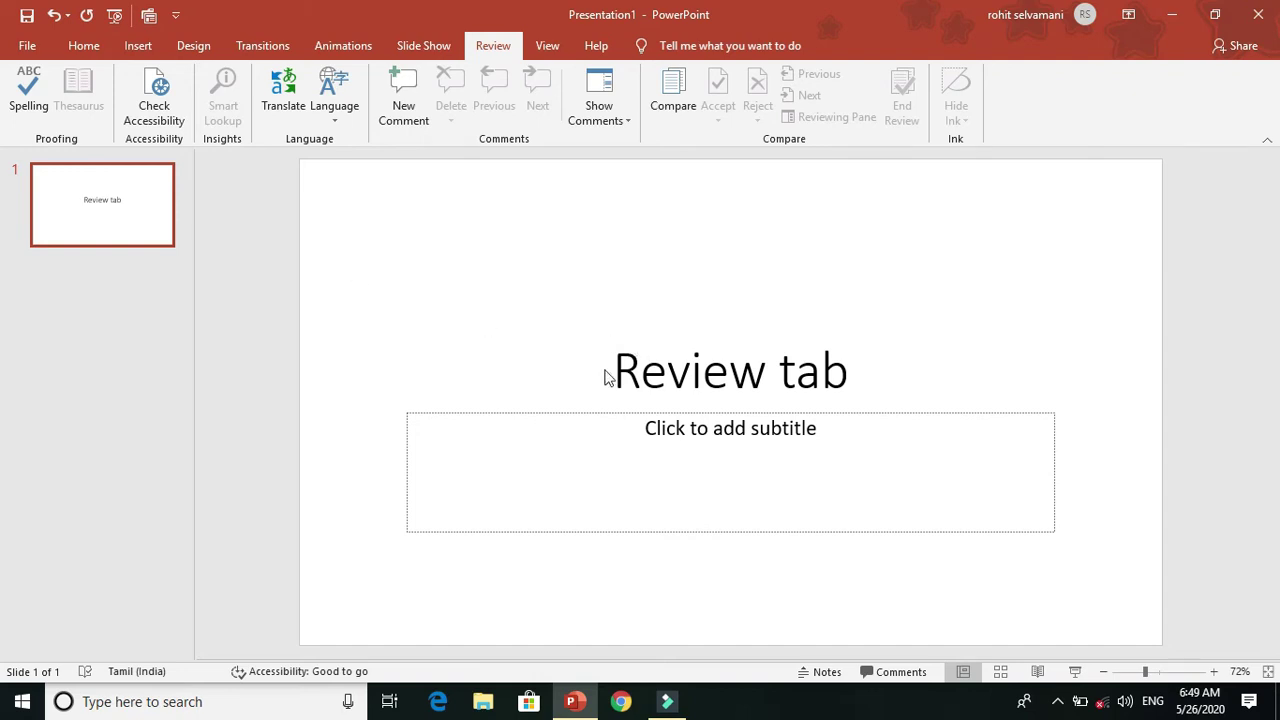
click(317, 427)
drag(622, 374, 766, 372)
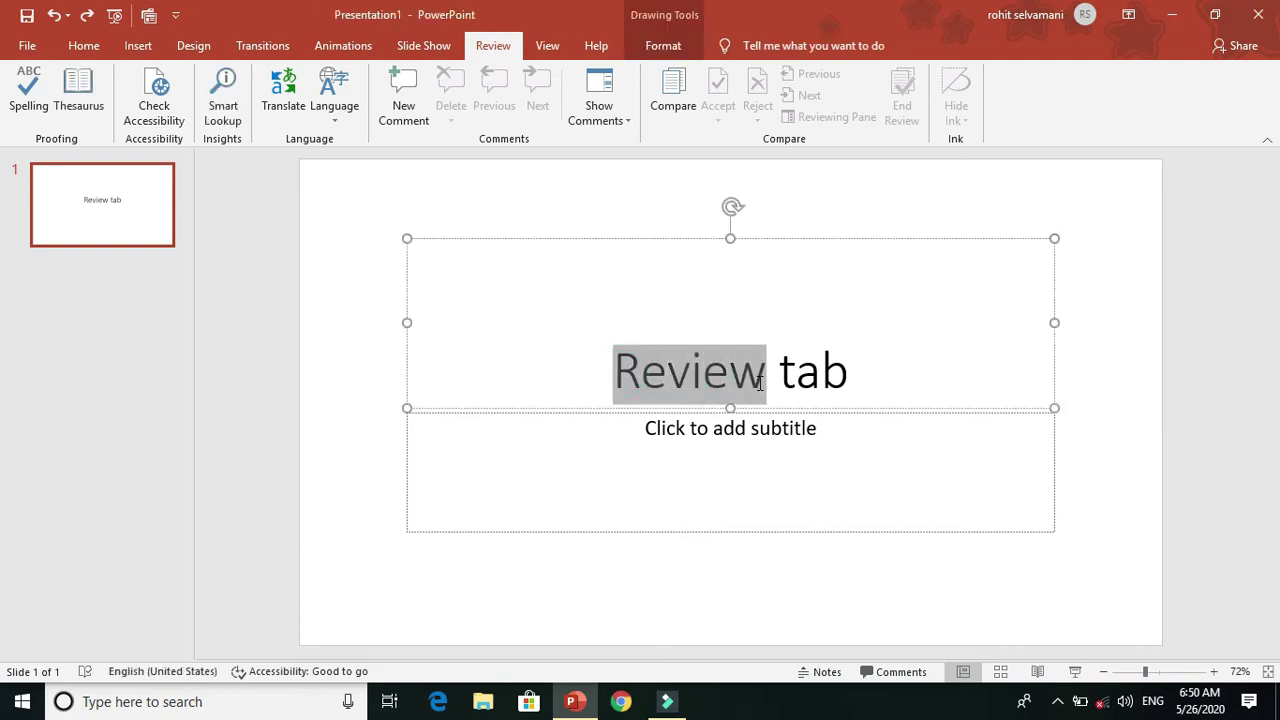
click(80, 100)
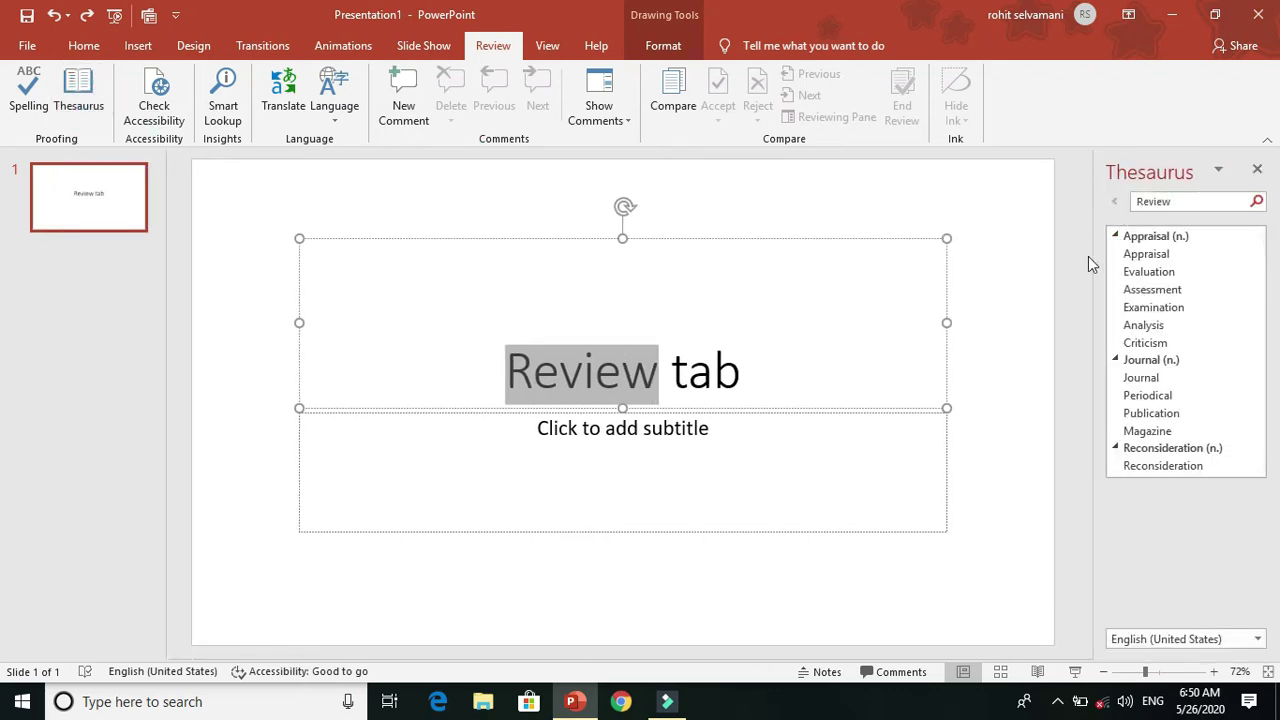
drag(1093, 256, 1040, 256)
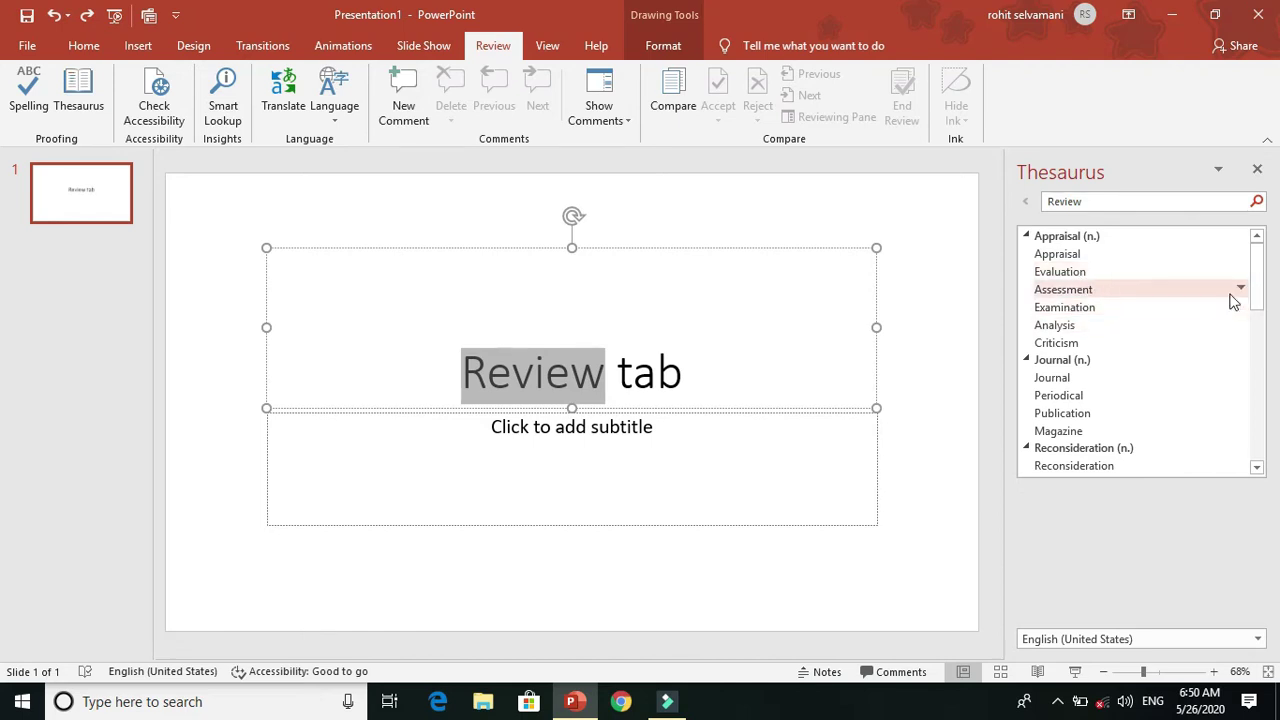
scroll(1258, 307, down, 8)
scroll(1251, 286, up, 8)
click(940, 246)
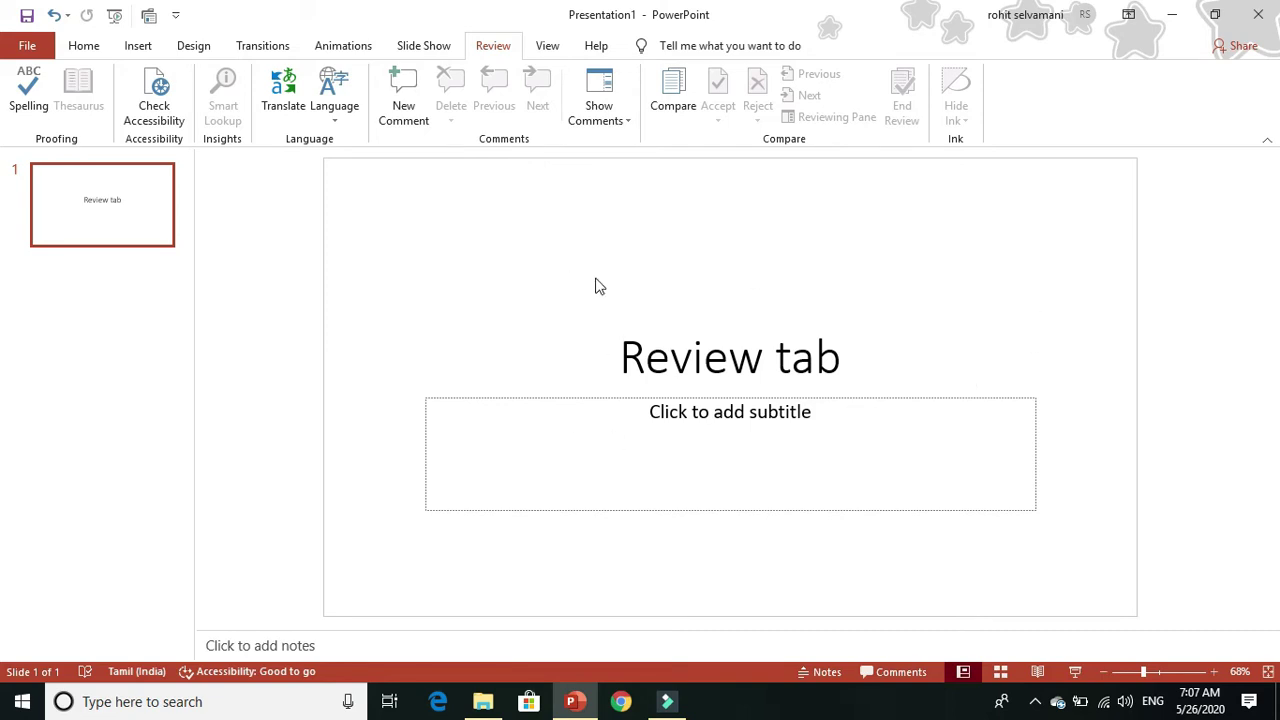
key(ctrl+v)
mouse_move(668, 323)
mouse_down()
mouse_move(667, 416)
mouse_move(622, 354)
mouse_move(659, 325)
mouse_move(619, 374)
mouse_move(669, 328)
mouse_up()
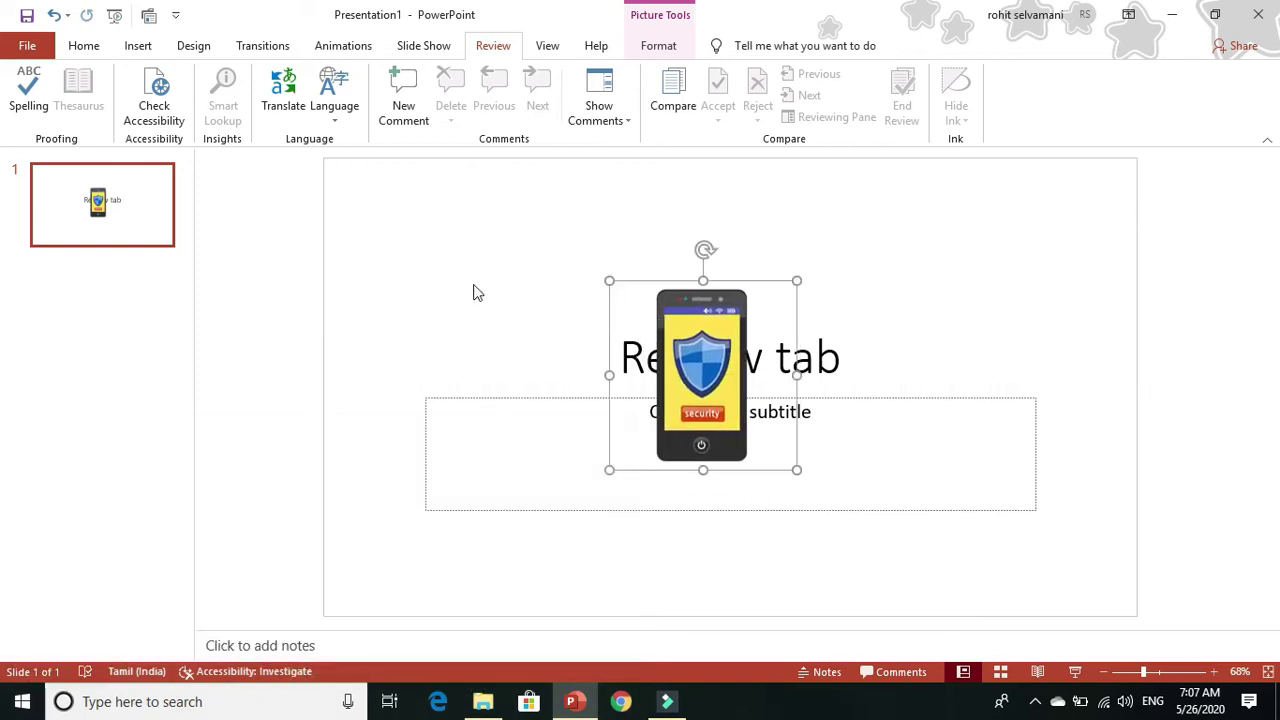
click(156, 112)
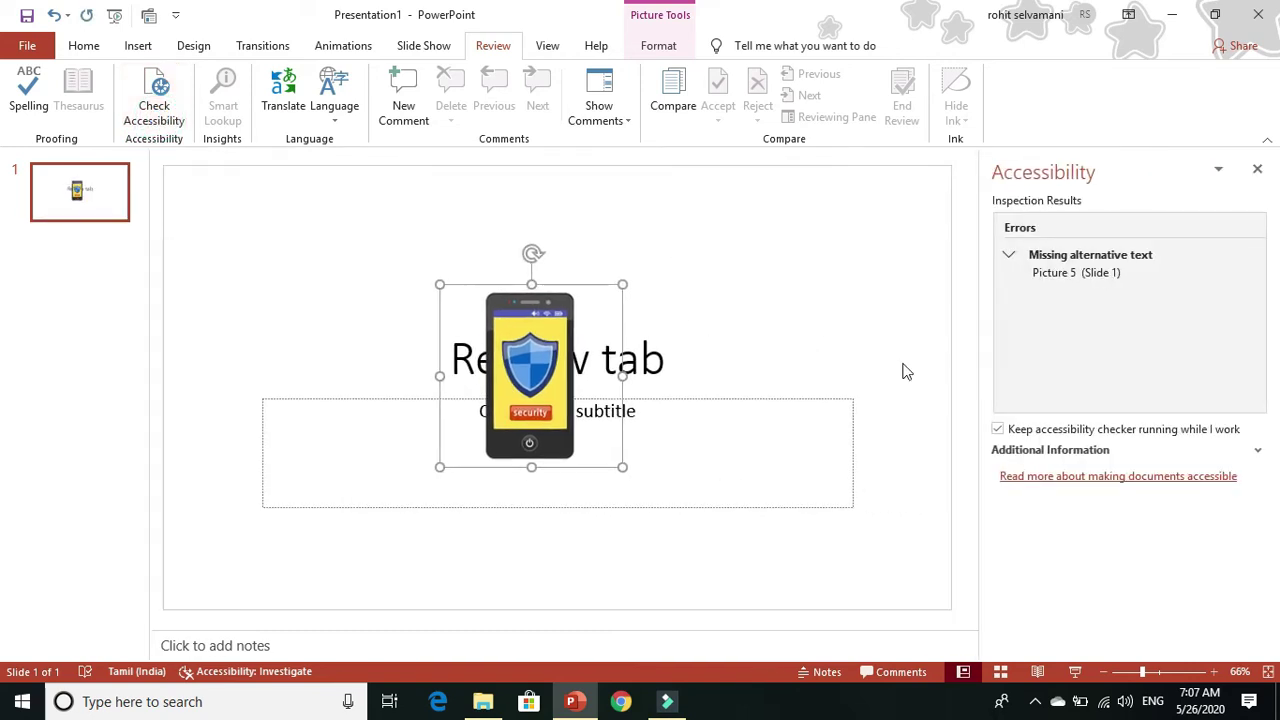
drag(979, 368, 960, 360)
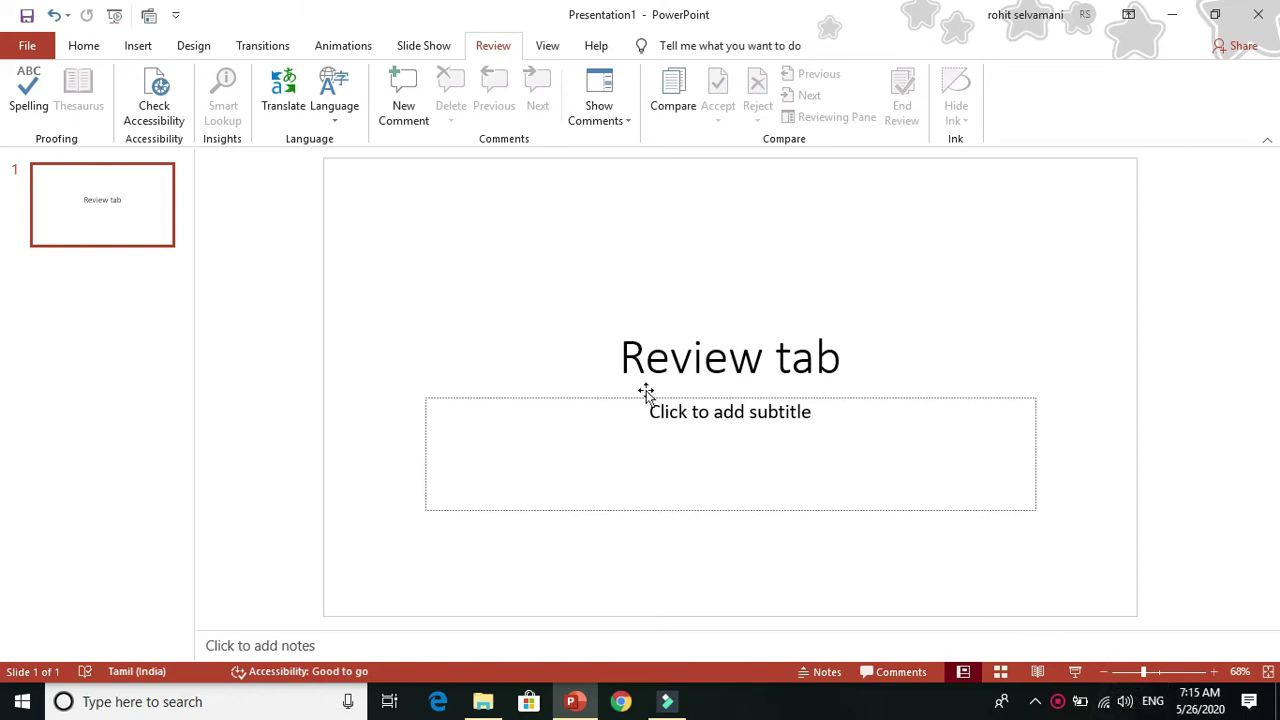
drag(622, 362, 764, 362)
click(223, 115)
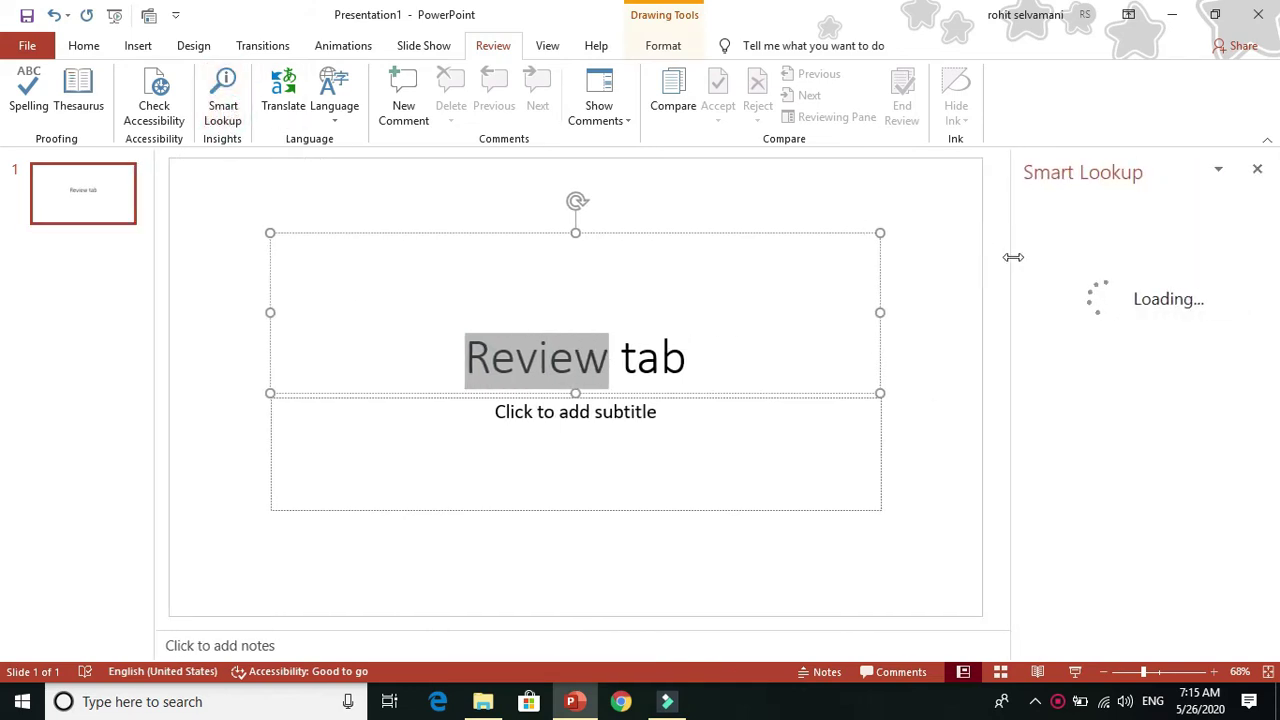
drag(1016, 265, 952, 266)
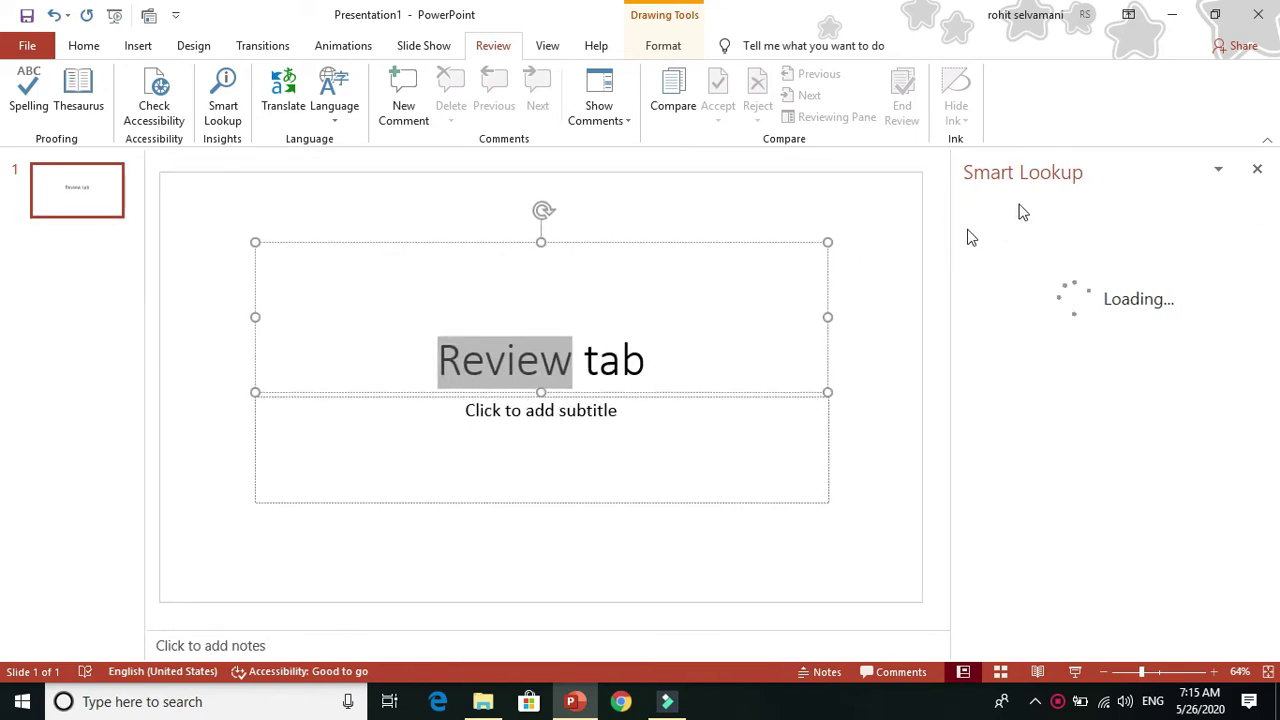
mouse_move(1262, 266)
mouse_down()
mouse_move(1268, 450)
mouse_move(1260, 268)
mouse_up()
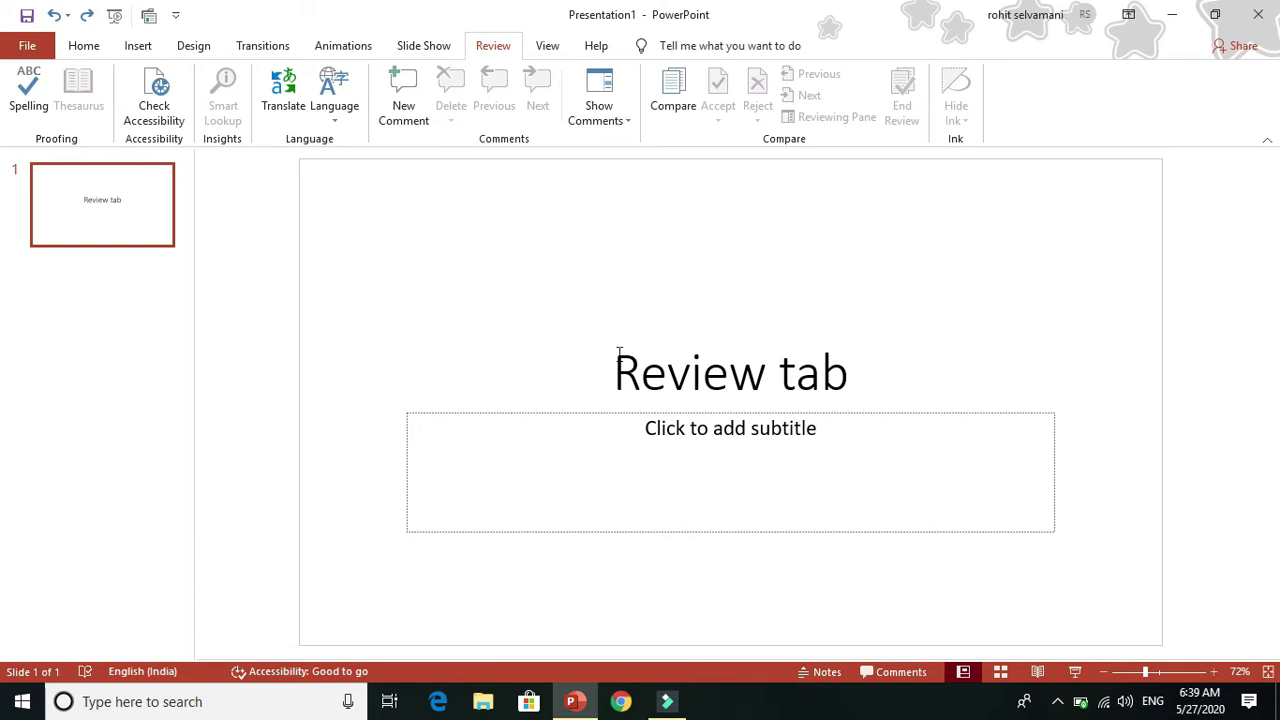
Translate the title word 'Review' to Tamil and insert மறுசீராய்வு in its place
drag(614, 373, 766, 373)
click(284, 95)
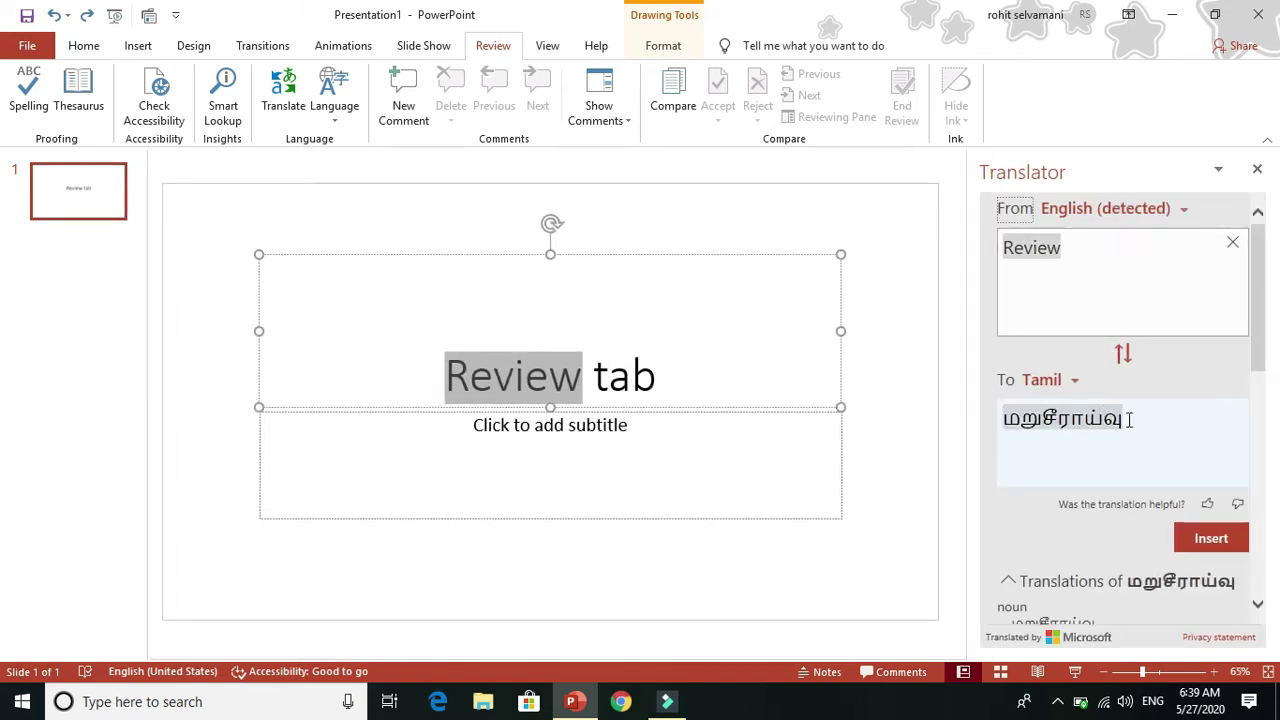
click(1071, 381)
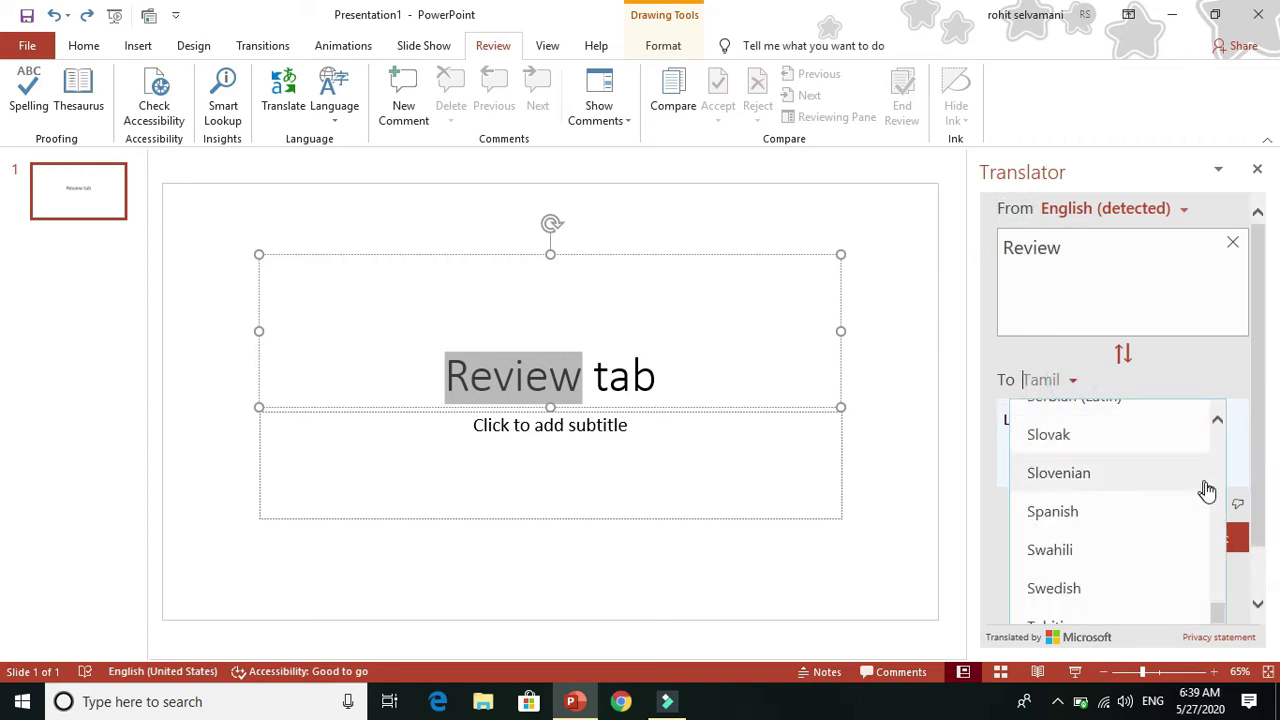
drag(1218, 622, 1217, 466)
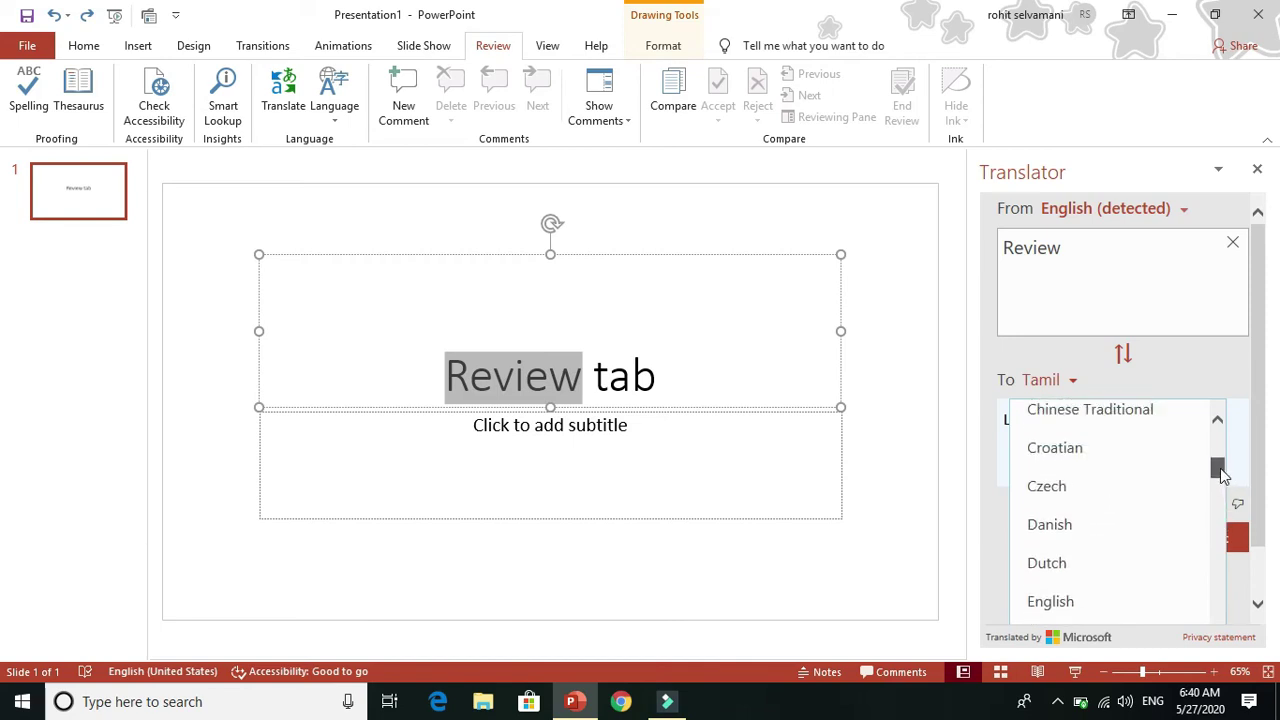
click(1187, 366)
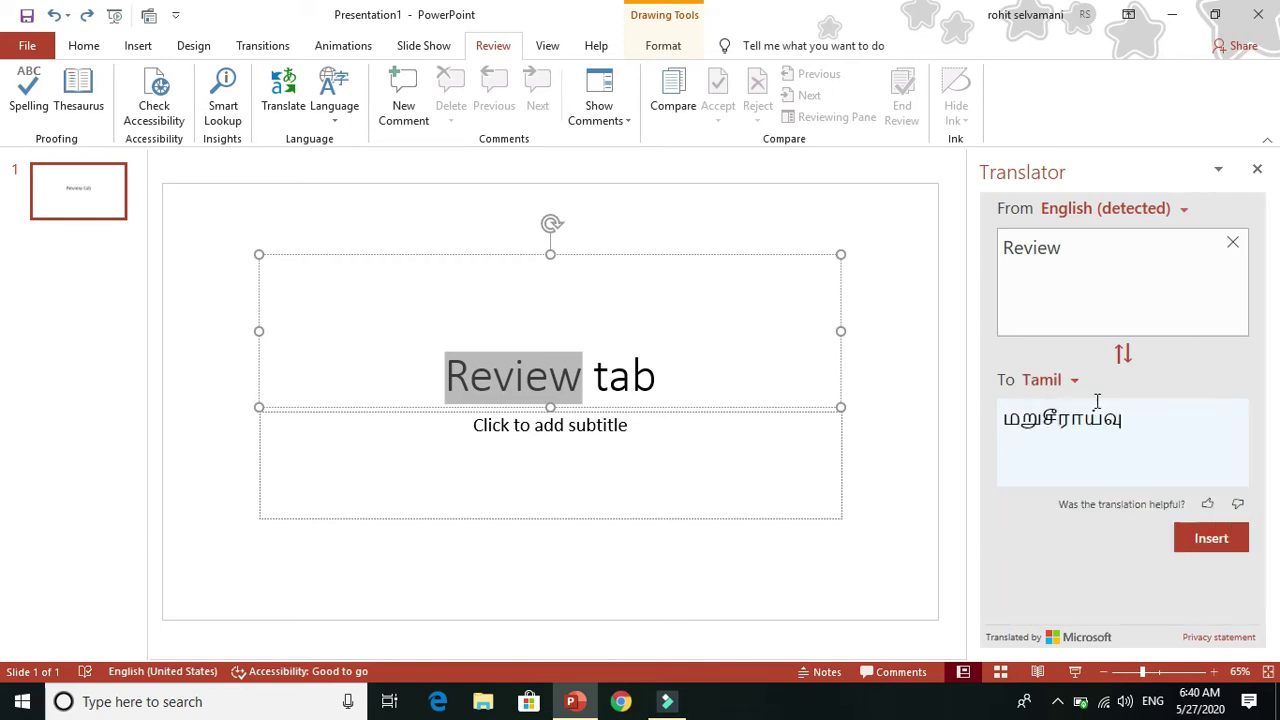
click(1218, 540)
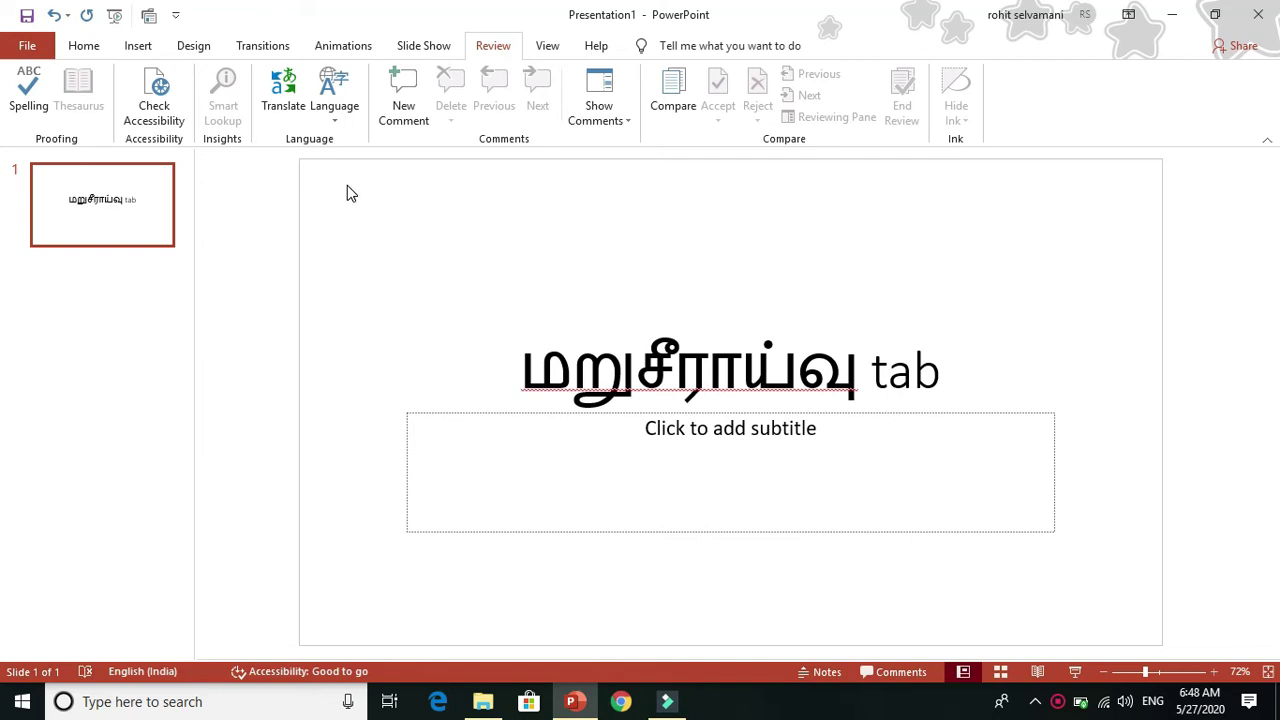
Set Tamil (India) as the preferred authoring language in Office Language Preferences
click(333, 117)
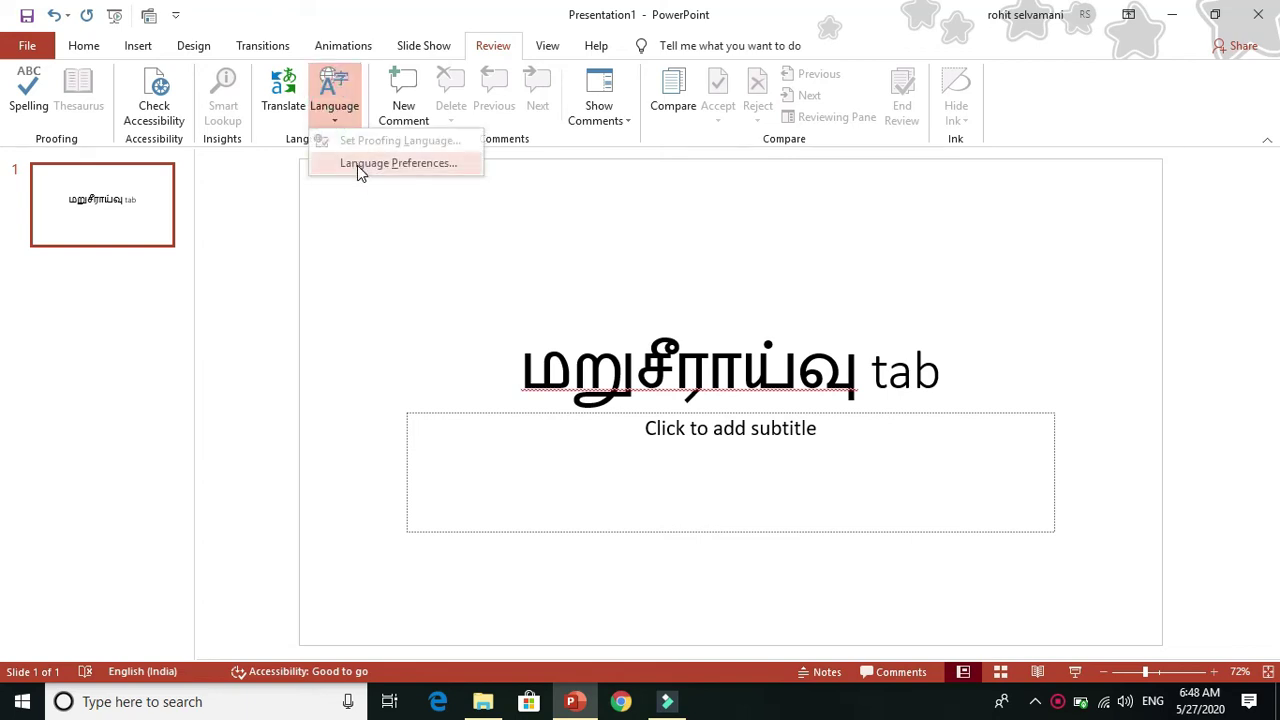
click(357, 166)
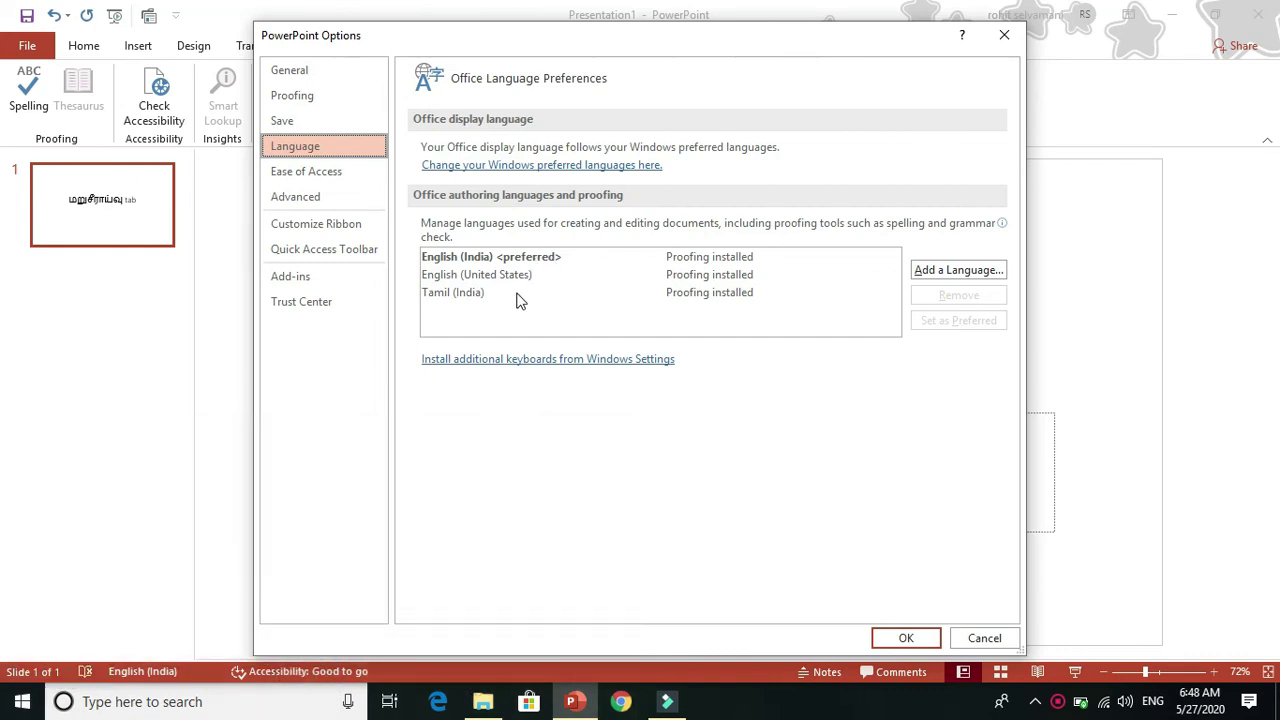
click(676, 298)
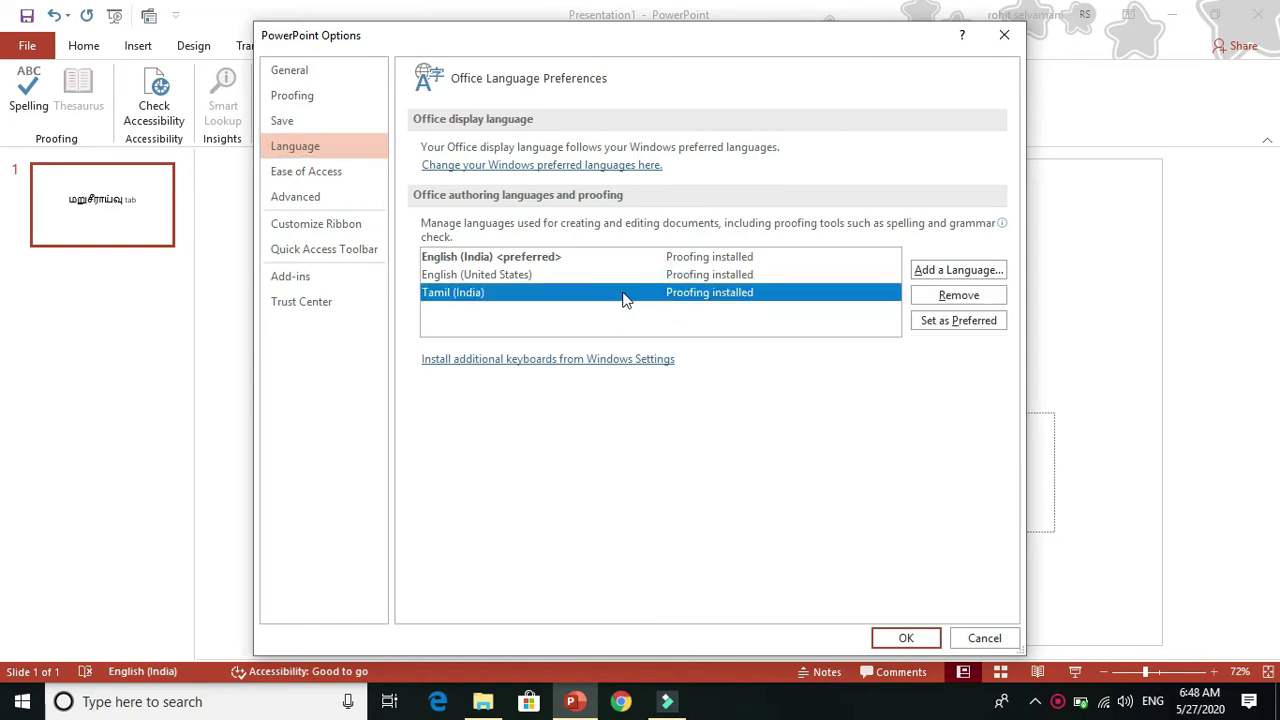
click(971, 327)
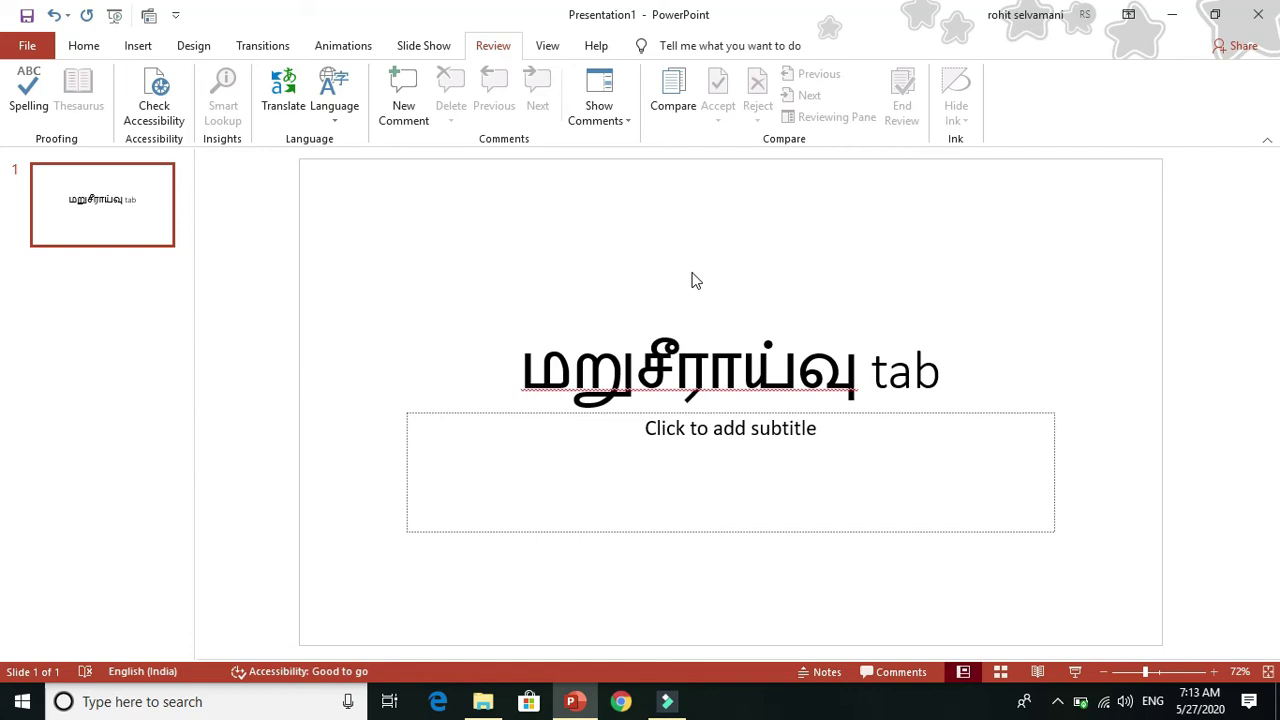
Add a new comment reading 'add image' to the title slide
click(388, 114)
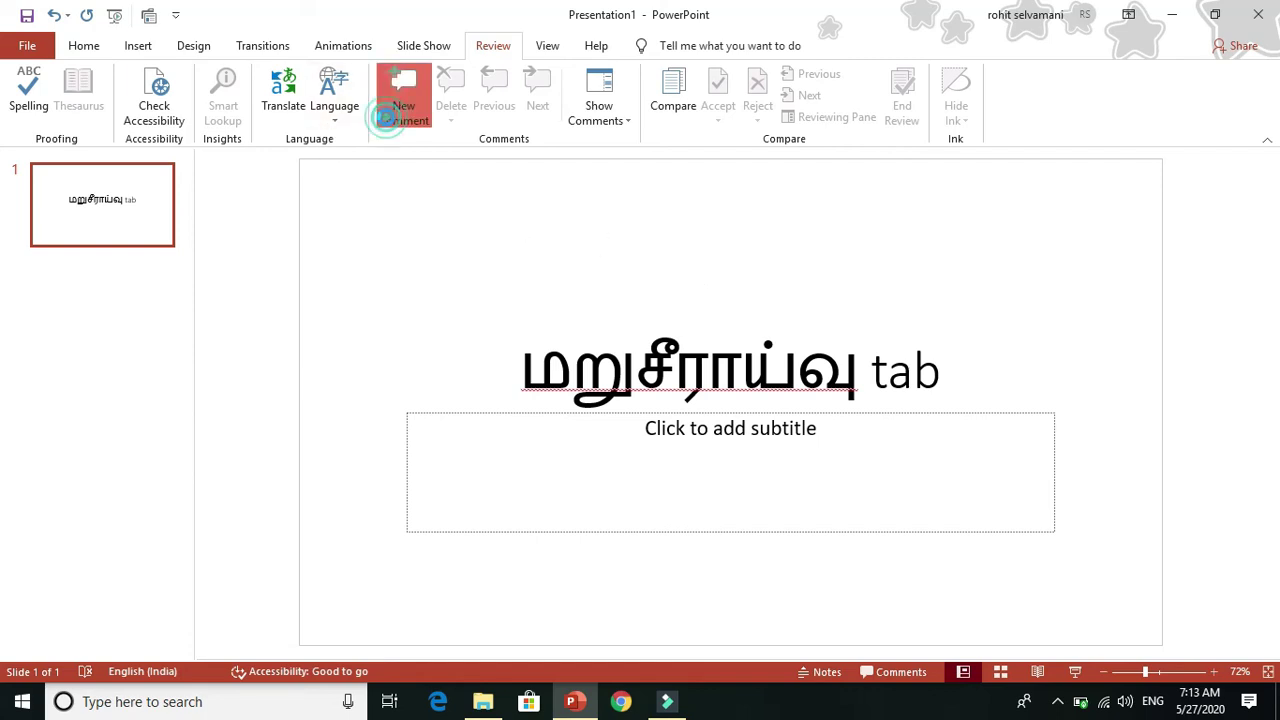
click(1102, 272)
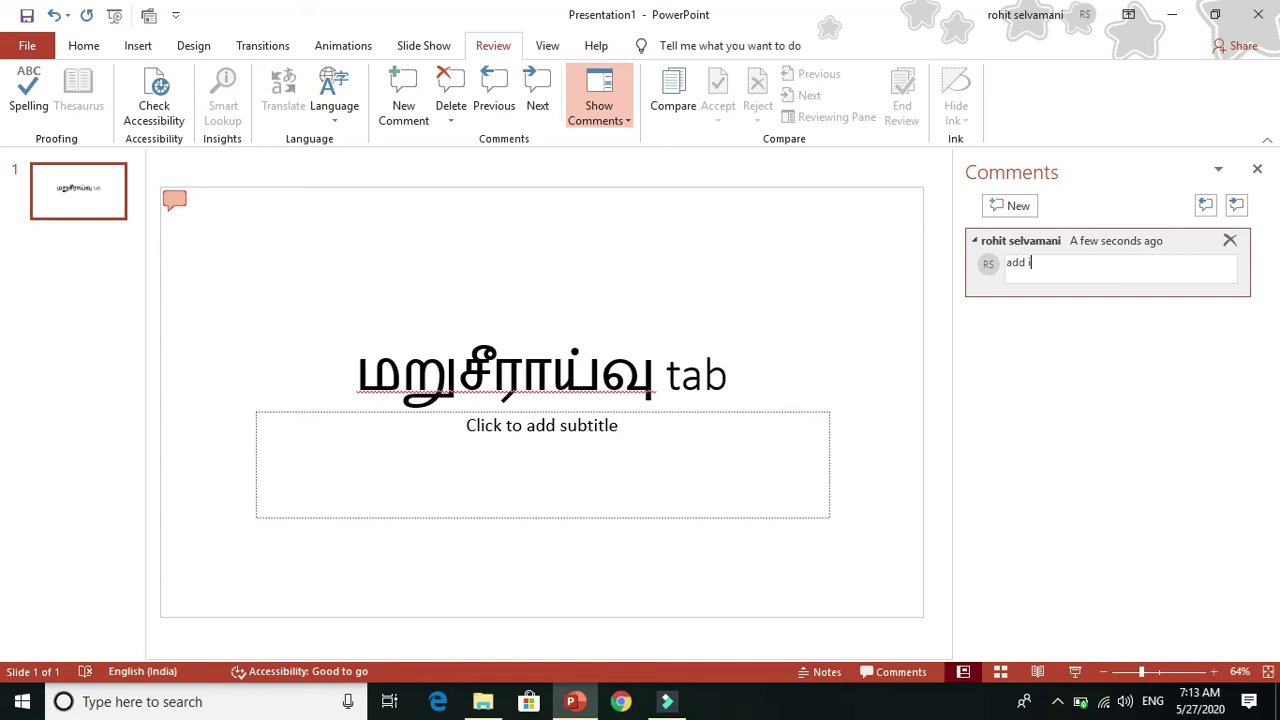
key(Tab)
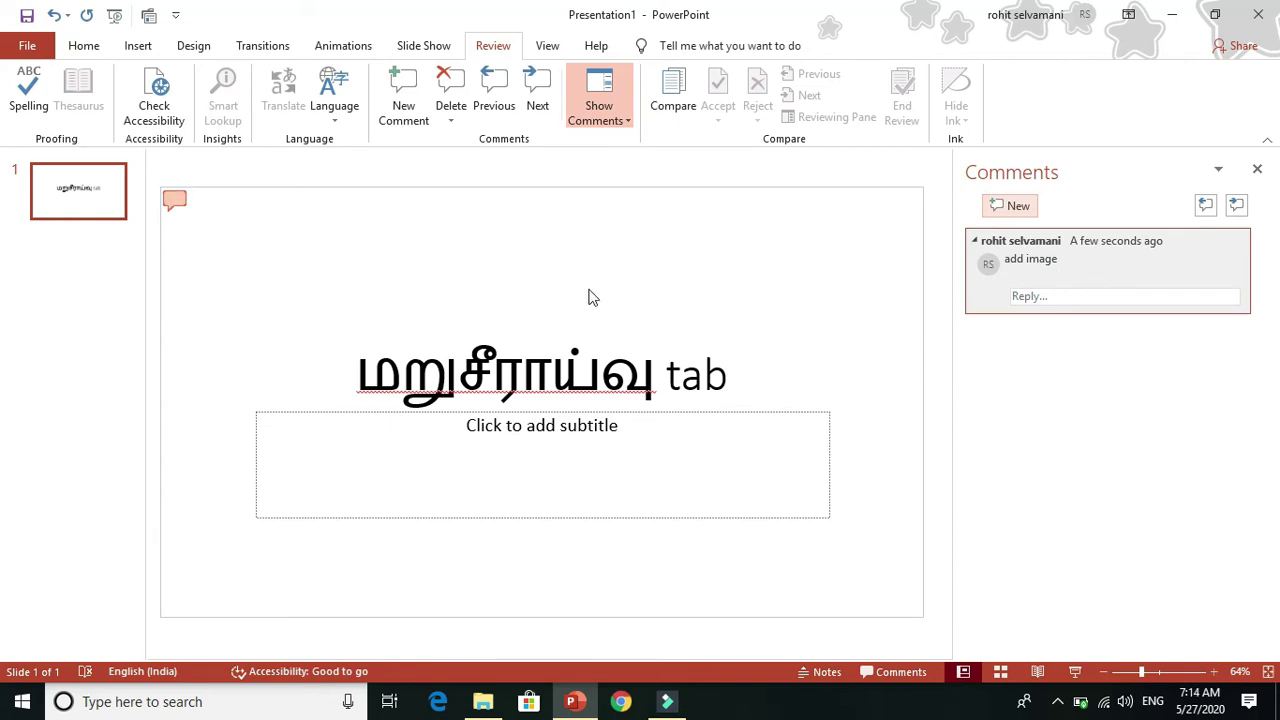
click(1060, 298)
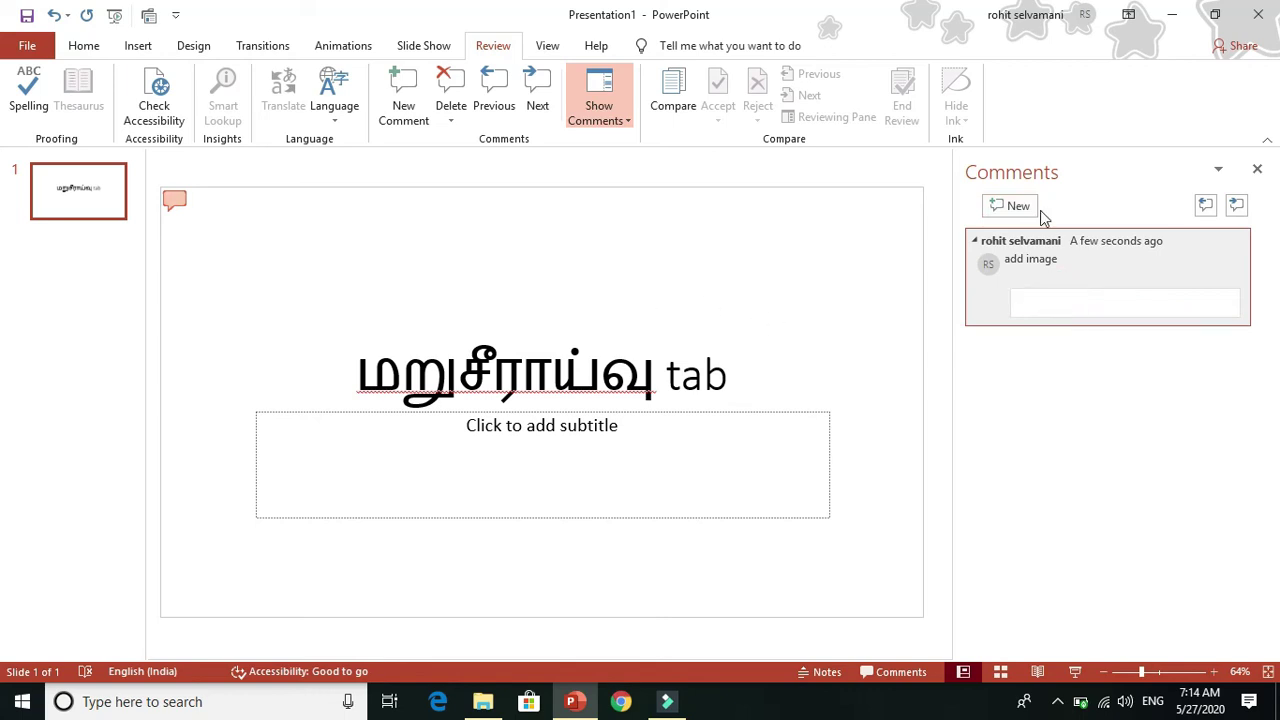
Try the Delete and Previous comment commands, cancel, and toggle Show Comments
click(452, 120)
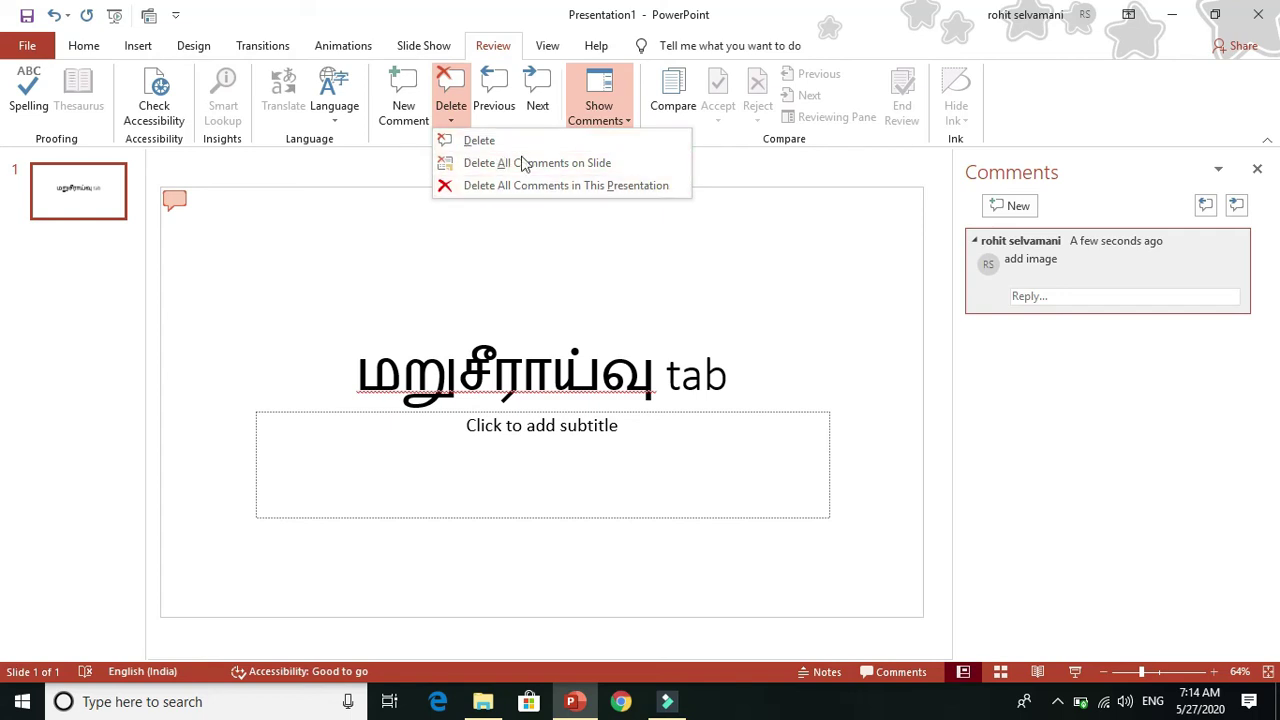
click(490, 96)
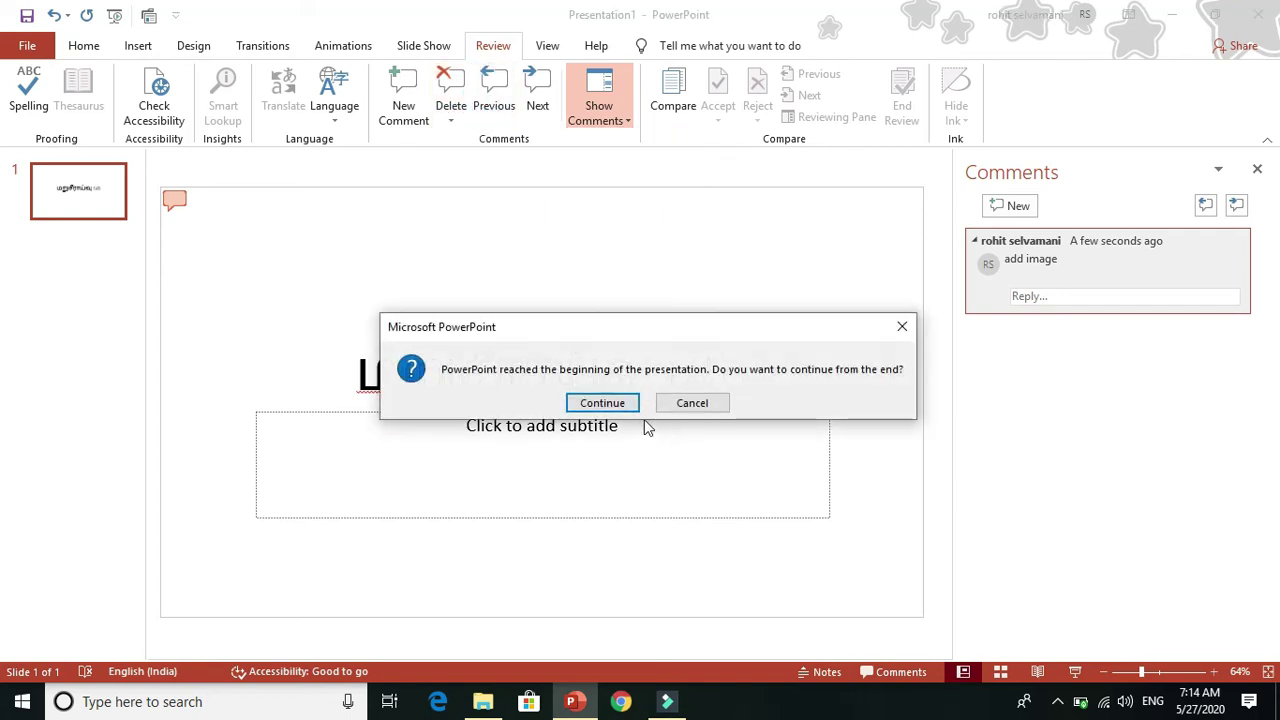
click(680, 403)
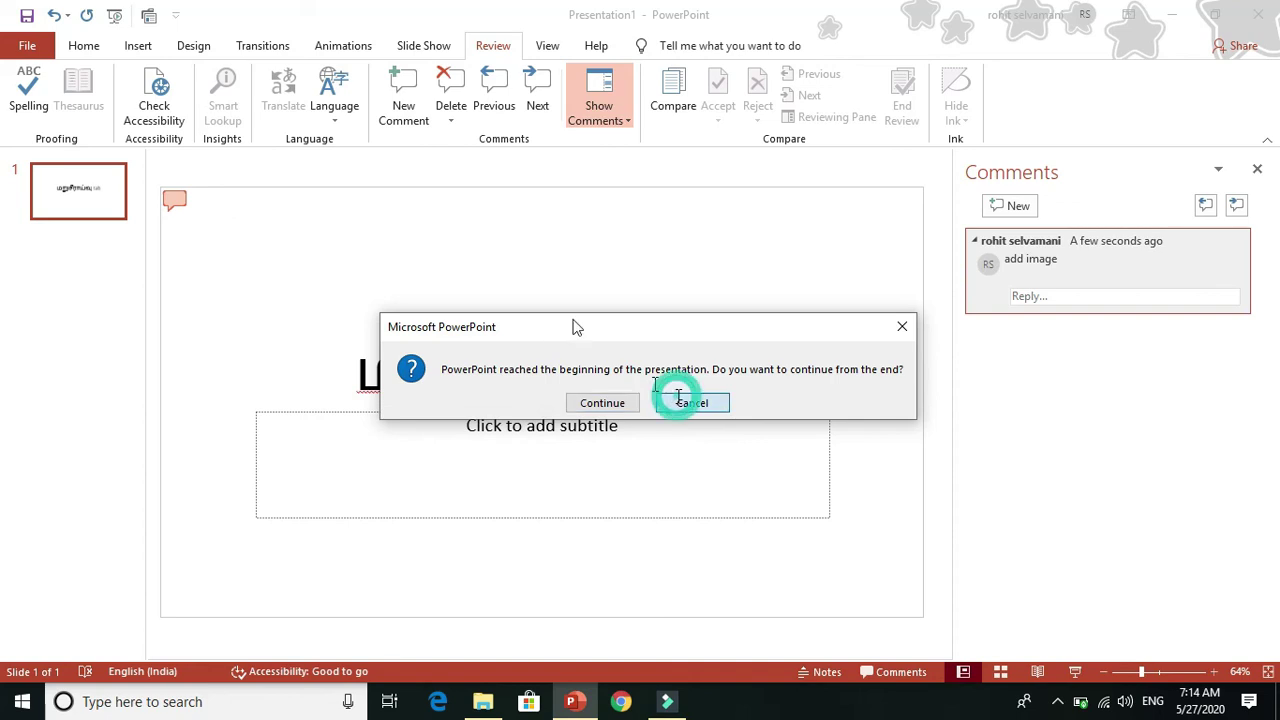
click(598, 96)
click(598, 96)
click(974, 297)
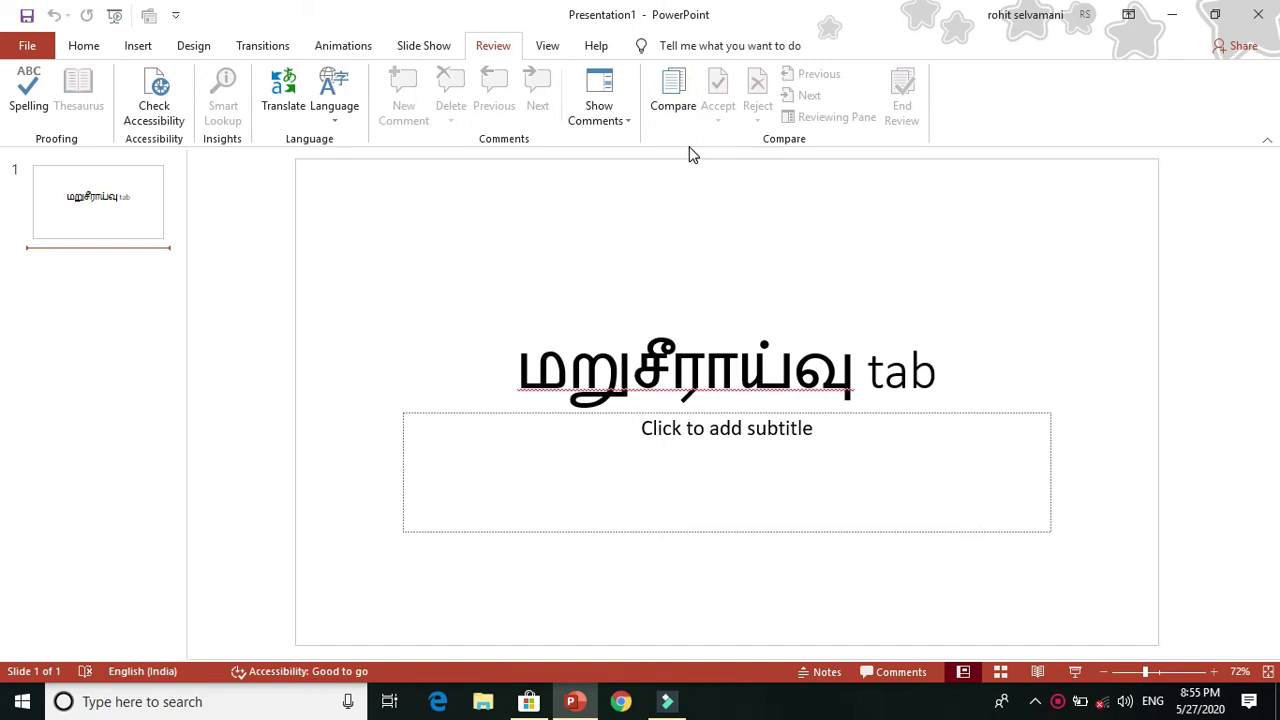
Compare and merge the 'Slide master' presentation, then preview one of its inserted slides
click(684, 100)
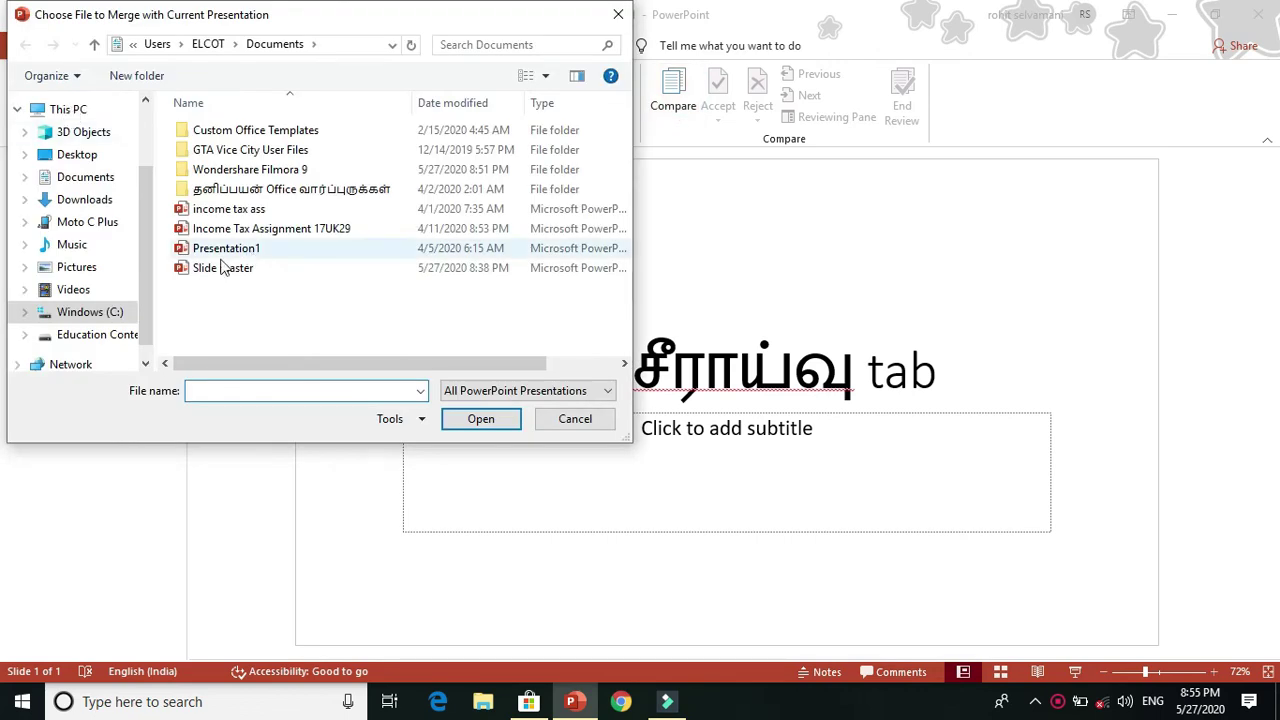
click(280, 279)
double_click(280, 279)
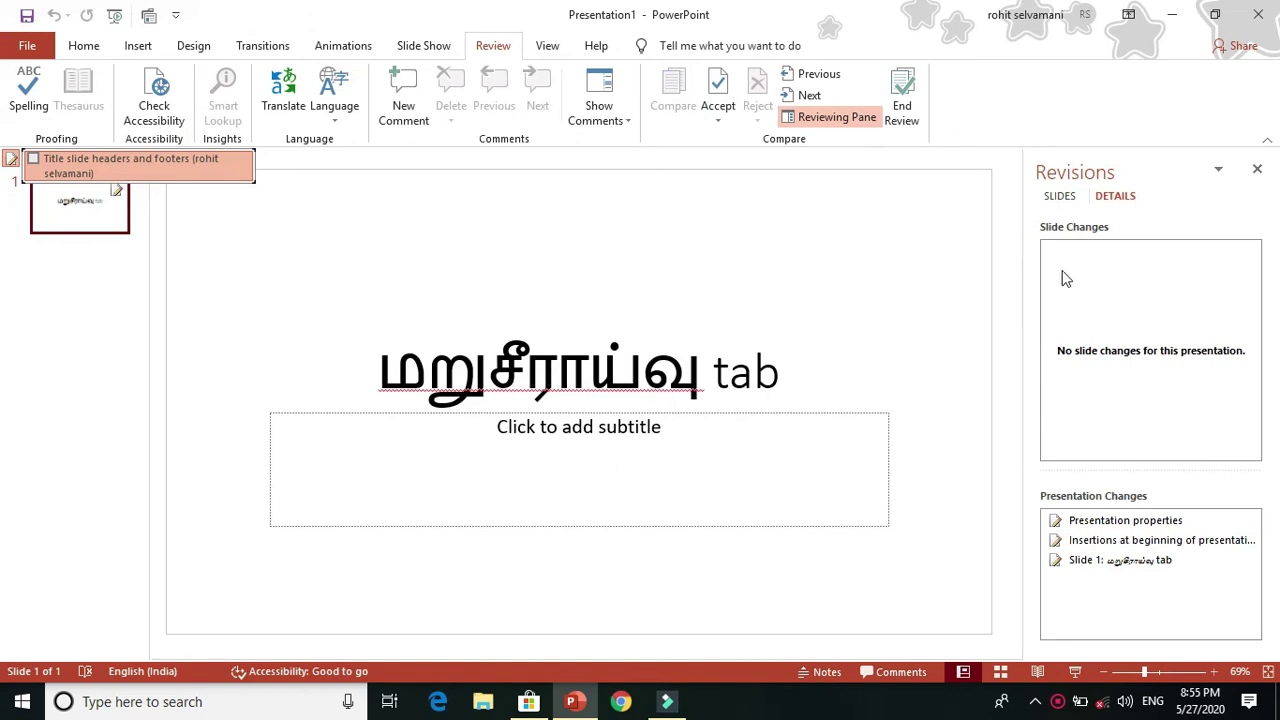
click(127, 285)
click(46, 160)
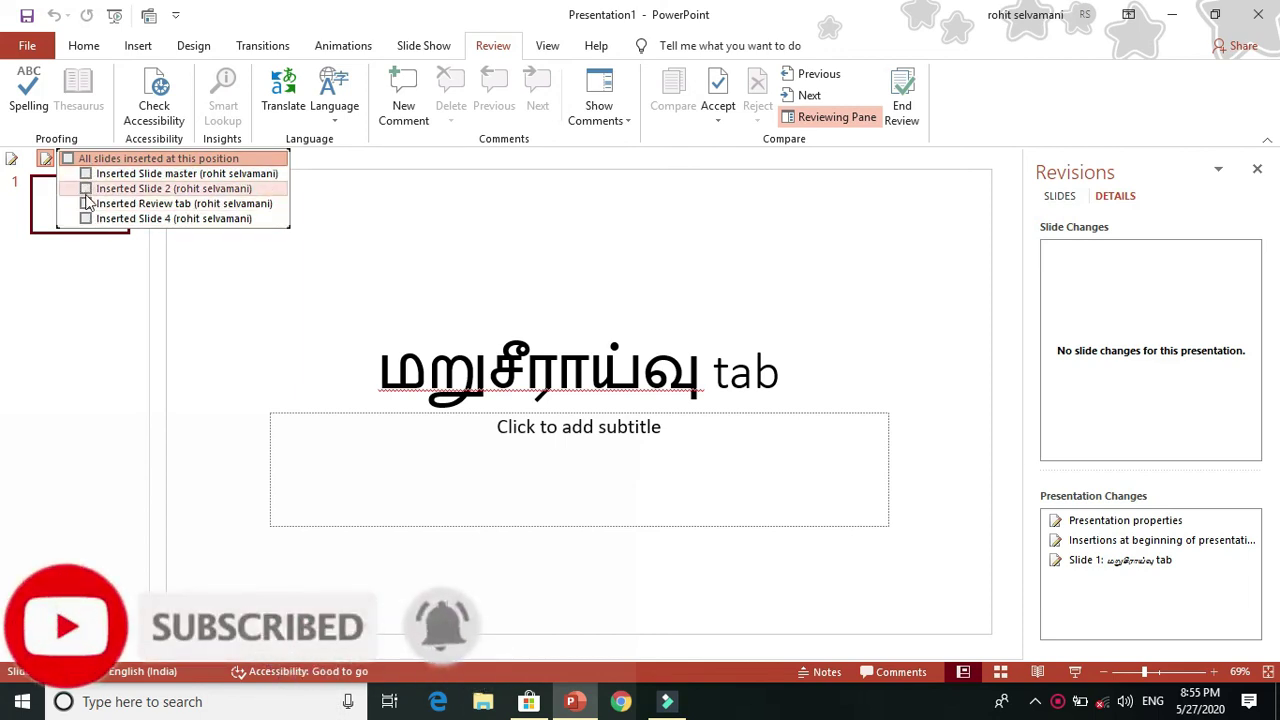
click(86, 189)
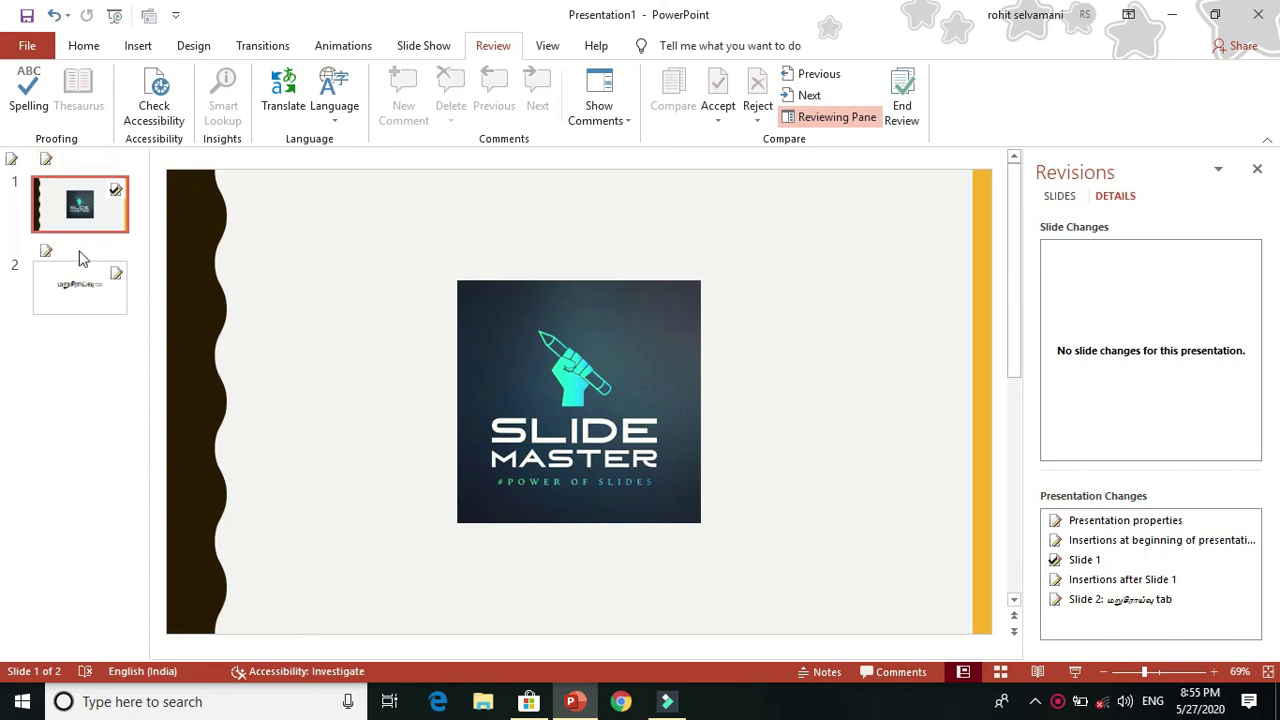
Accept all changes to the presentation, then reject all of them
click(717, 120)
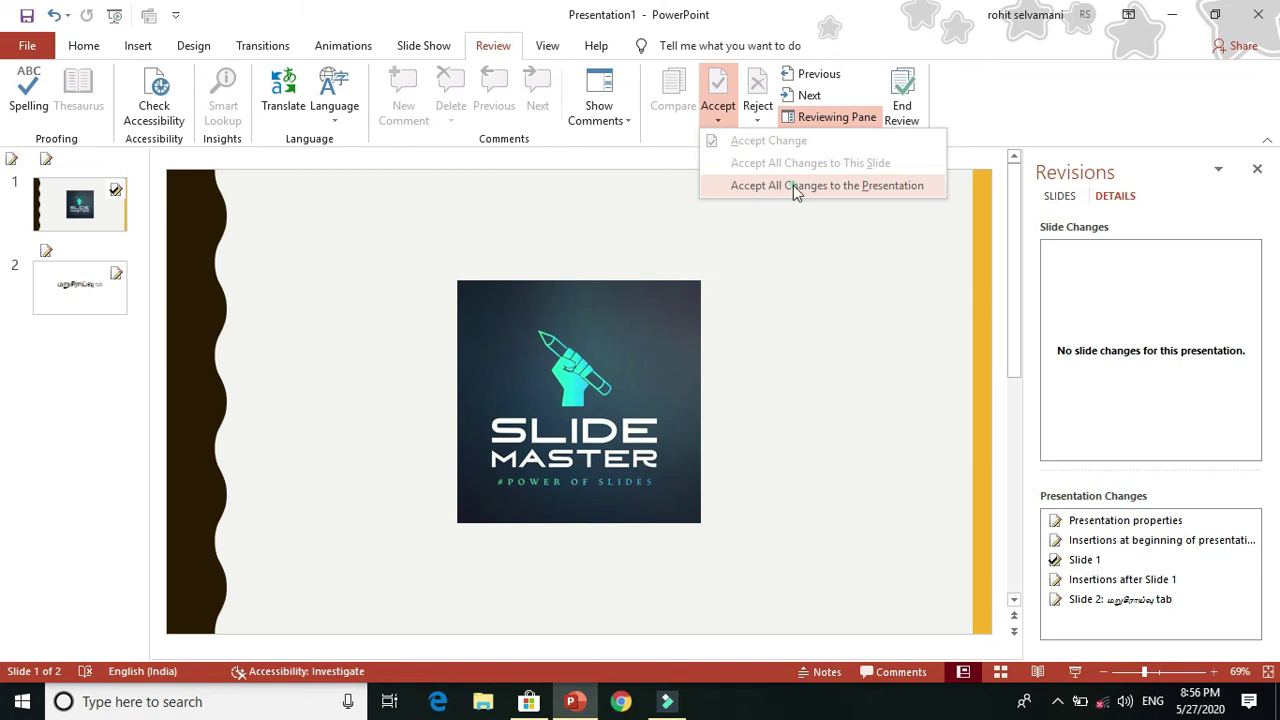
click(793, 185)
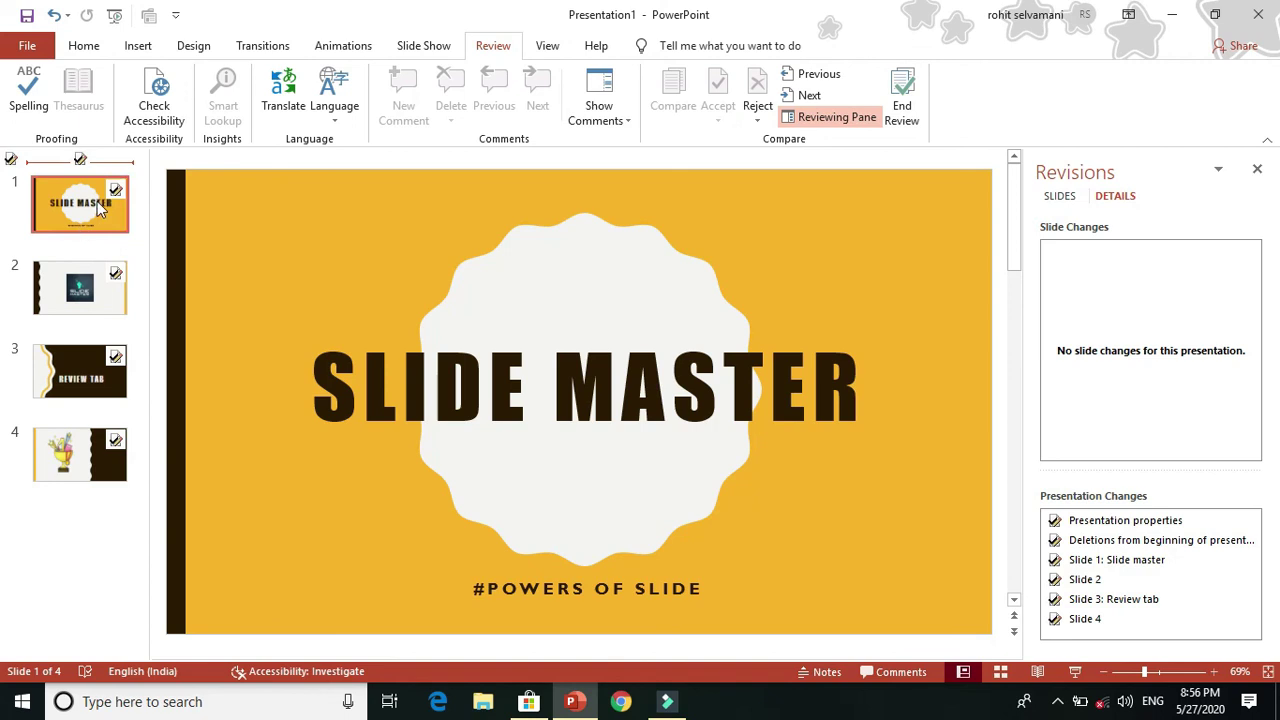
click(141, 225)
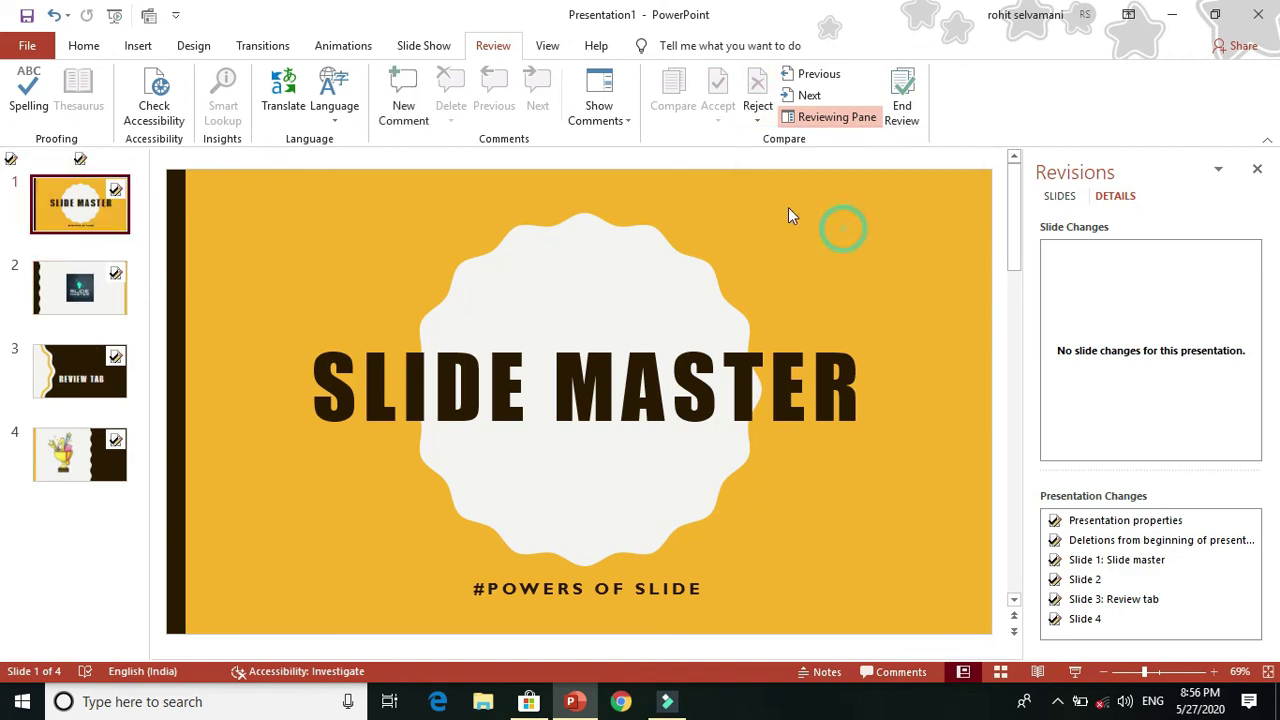
click(756, 112)
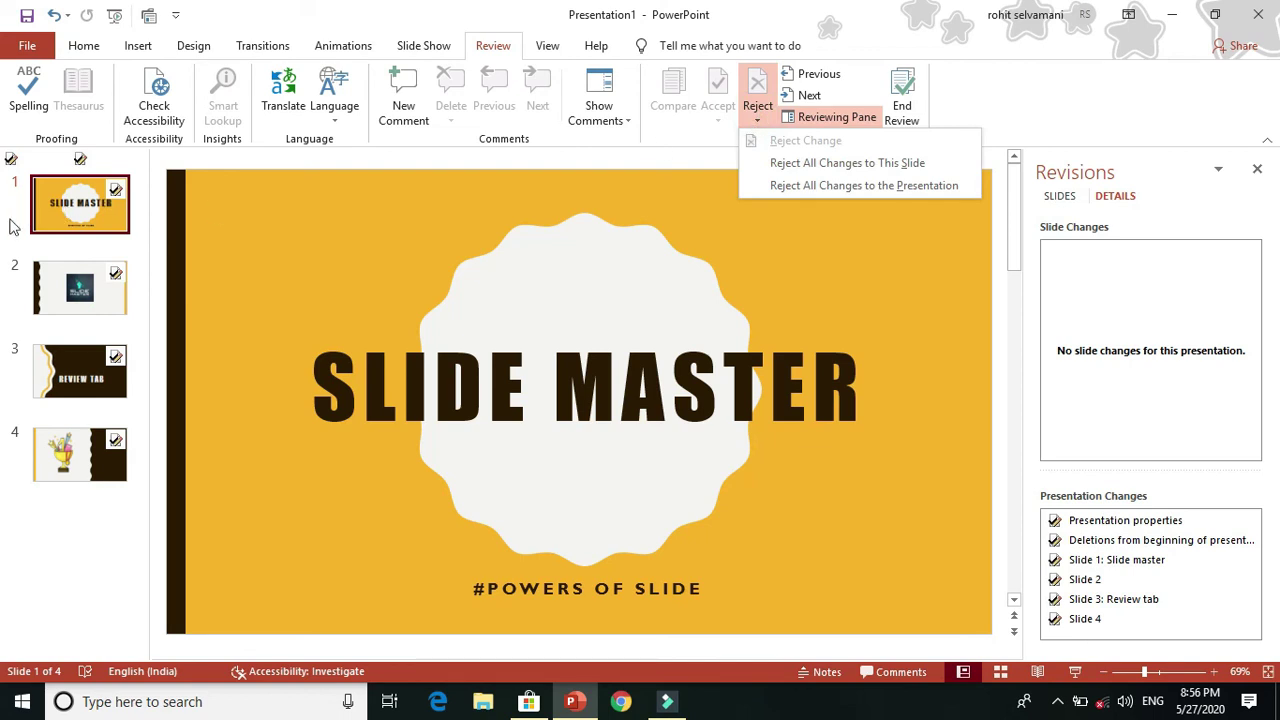
click(858, 186)
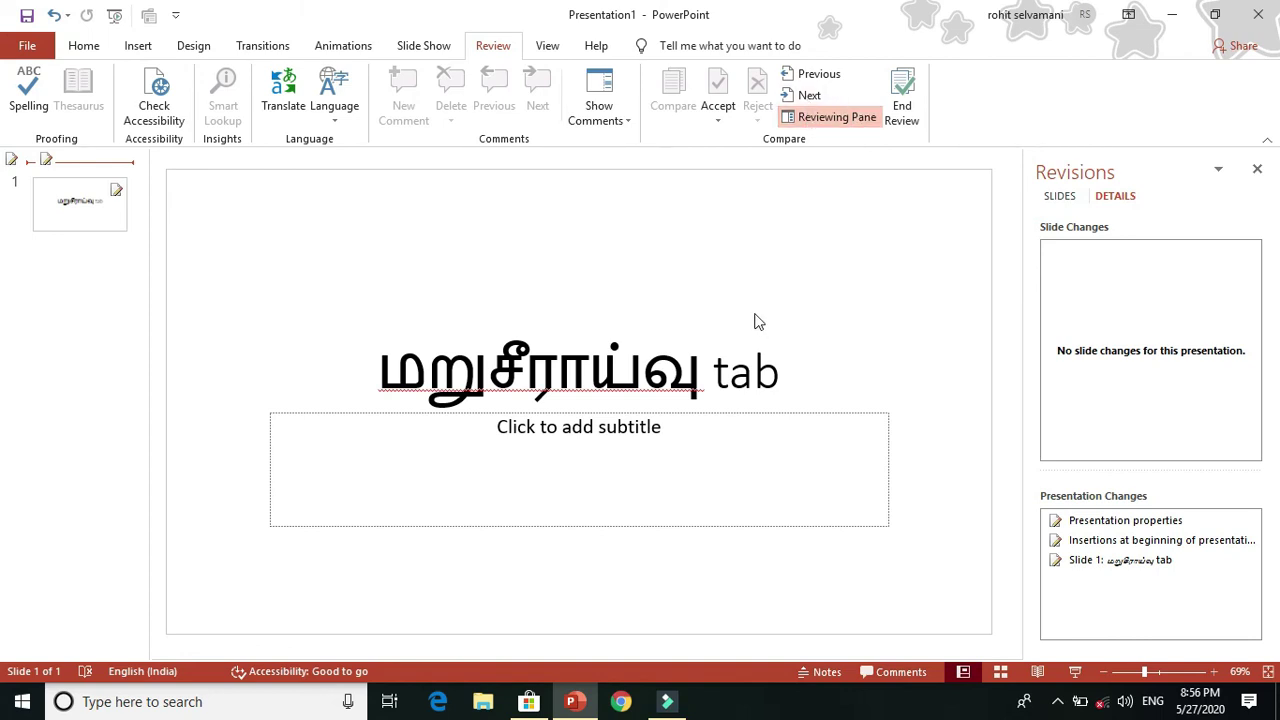
Toggle the Reviewing Pane, then end the review and confirm
click(846, 122)
click(822, 119)
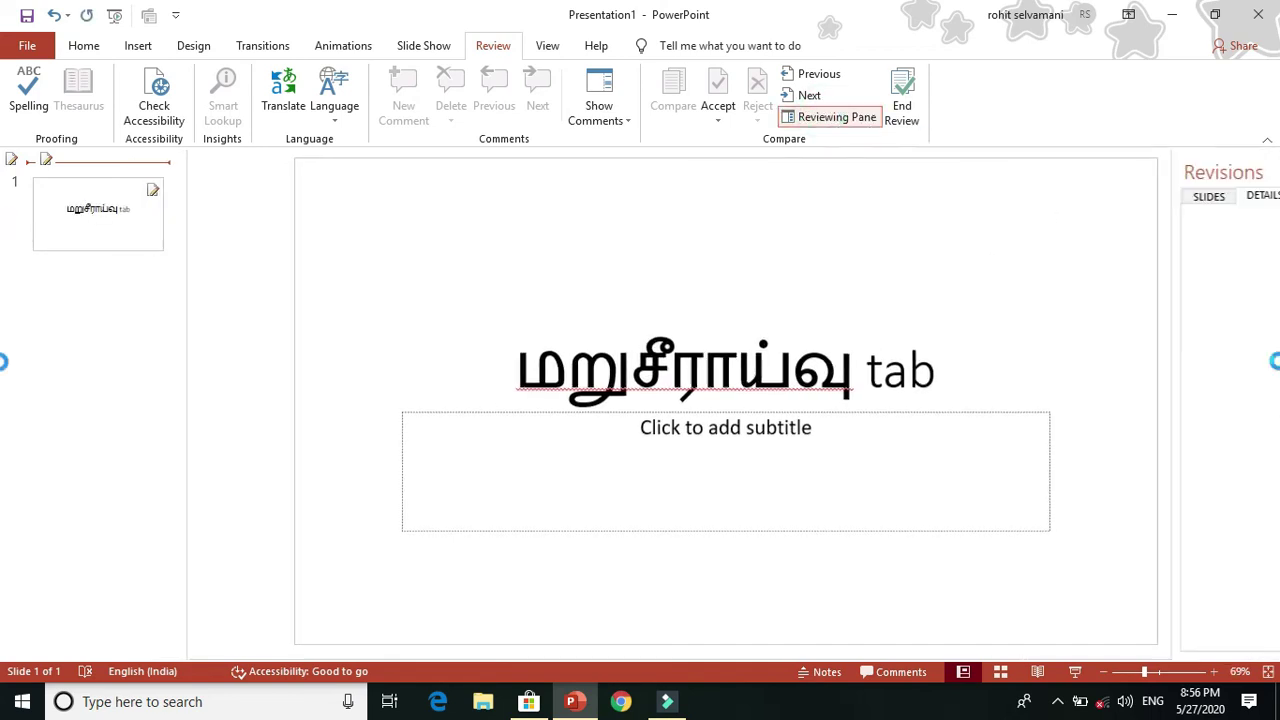
click(902, 110)
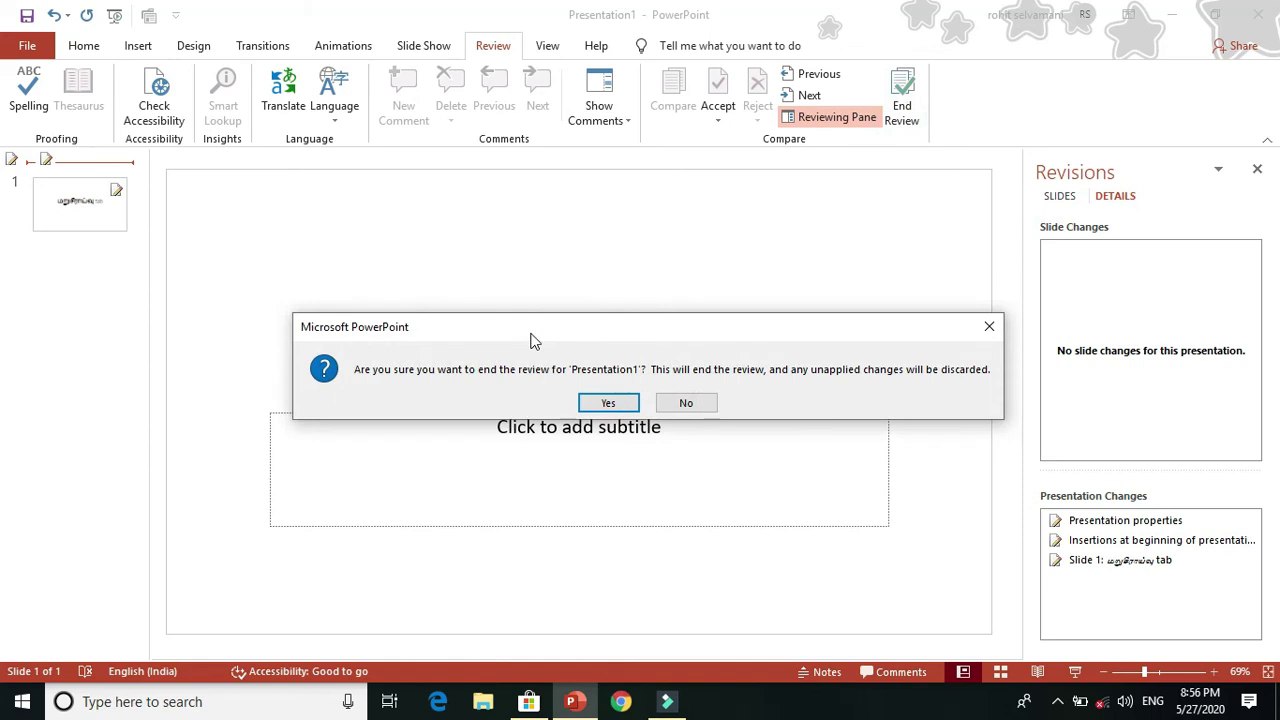
click(608, 402)
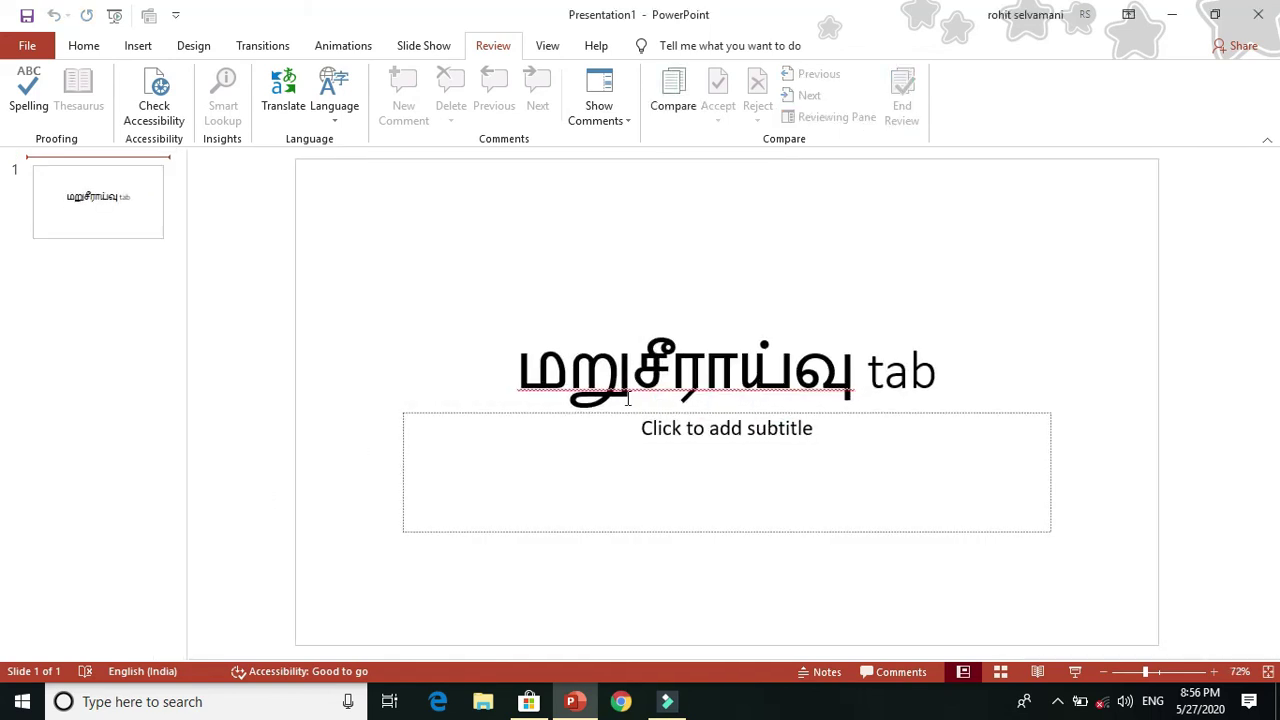